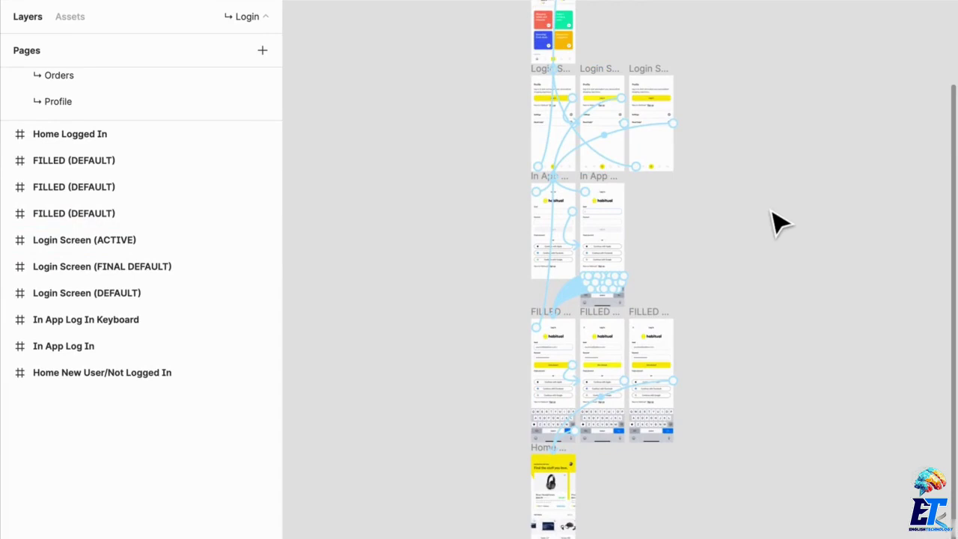
Step: Look over the login flow's frames and connections, up to the Log in icon on the Home New User/Not Logged In frame
{"action": "scroll", "coordinate": [777, 208], "scroll_direction": "up", "scroll_amount": 5}
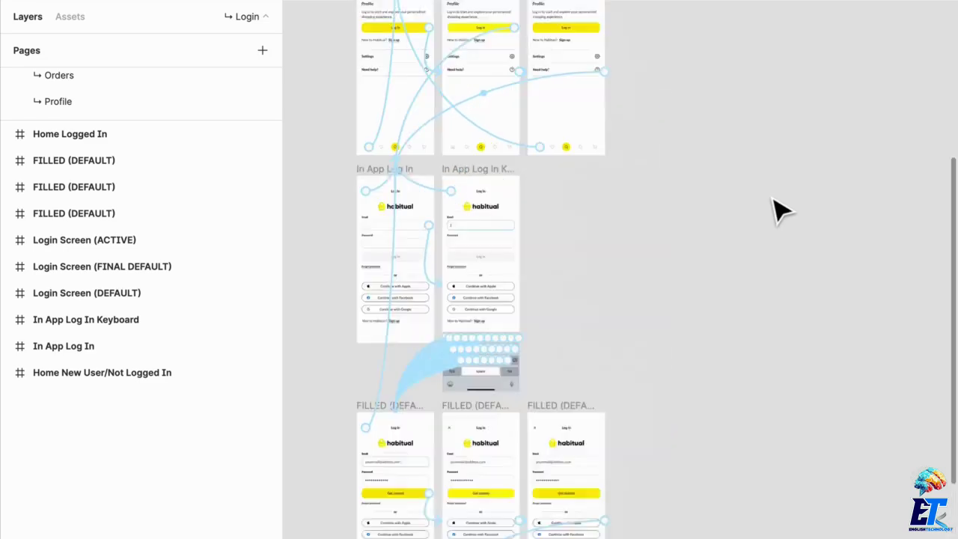
{"action": "scroll", "coordinate": [752, 247], "scroll_direction": "up", "scroll_amount": 1}
{"action": "left_click_drag", "start_coordinate": [753, 248], "coordinate": [866, 467]}
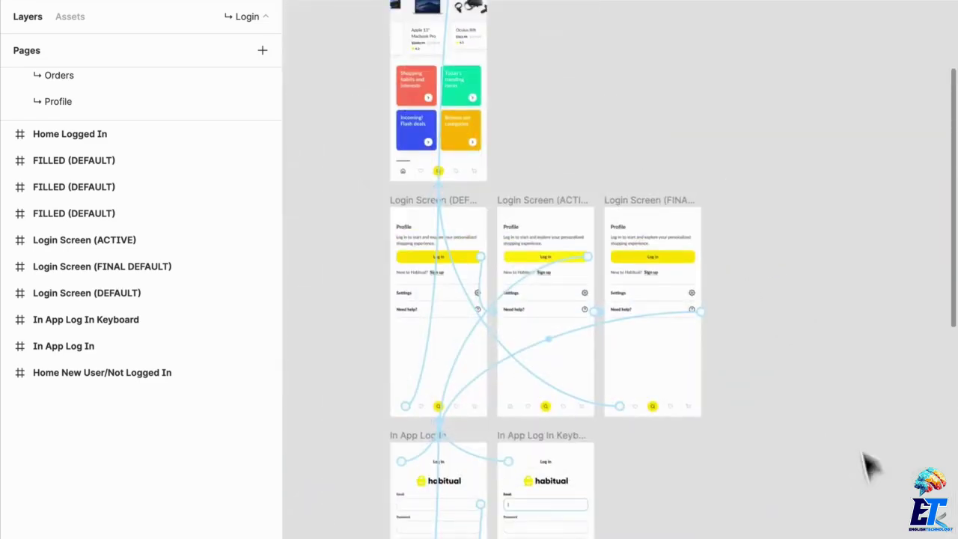
{"action": "left_click_drag", "start_coordinate": [731, 197], "coordinate": [823, 269]}
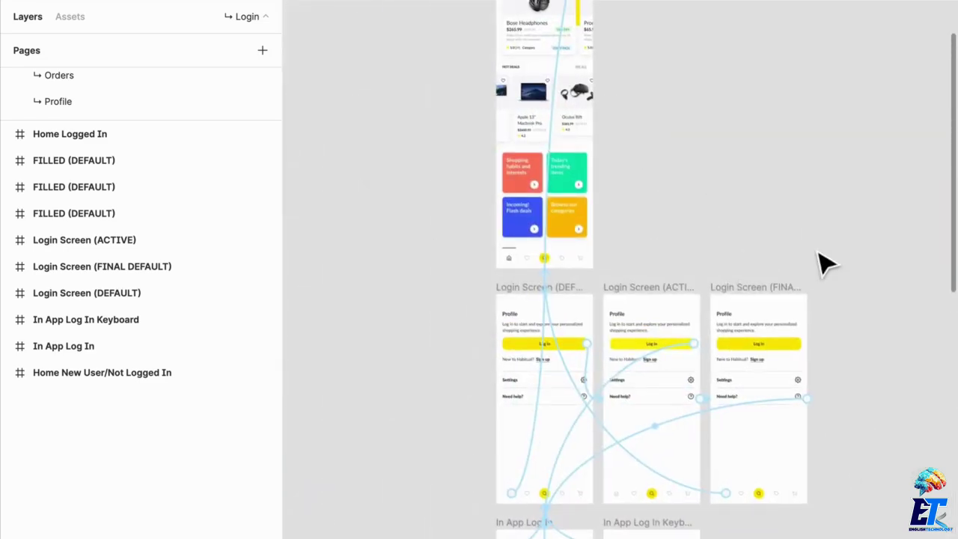
{"action": "scroll", "coordinate": [771, 193], "scroll_direction": "up", "scroll_amount": 3}
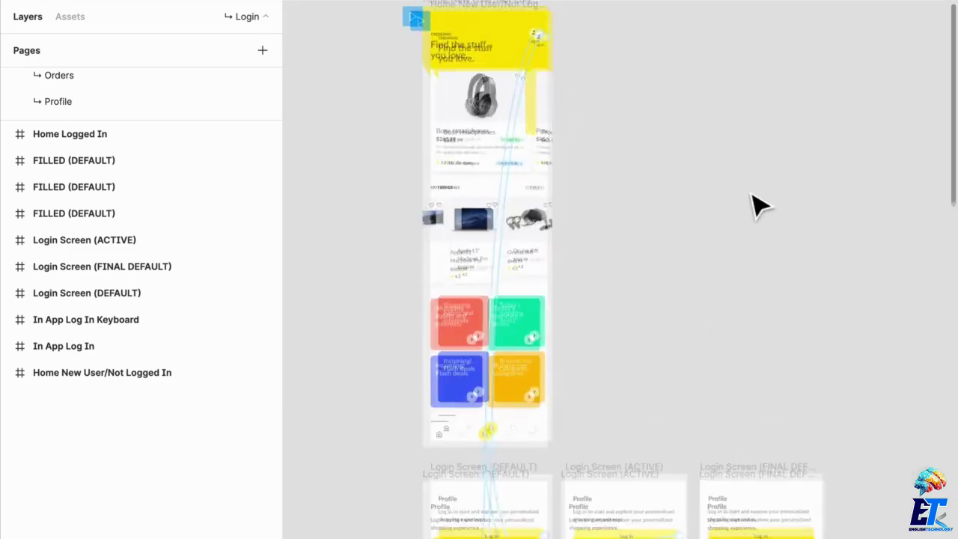
{"action": "left_click_drag", "start_coordinate": [742, 203], "coordinate": [789, 357]}
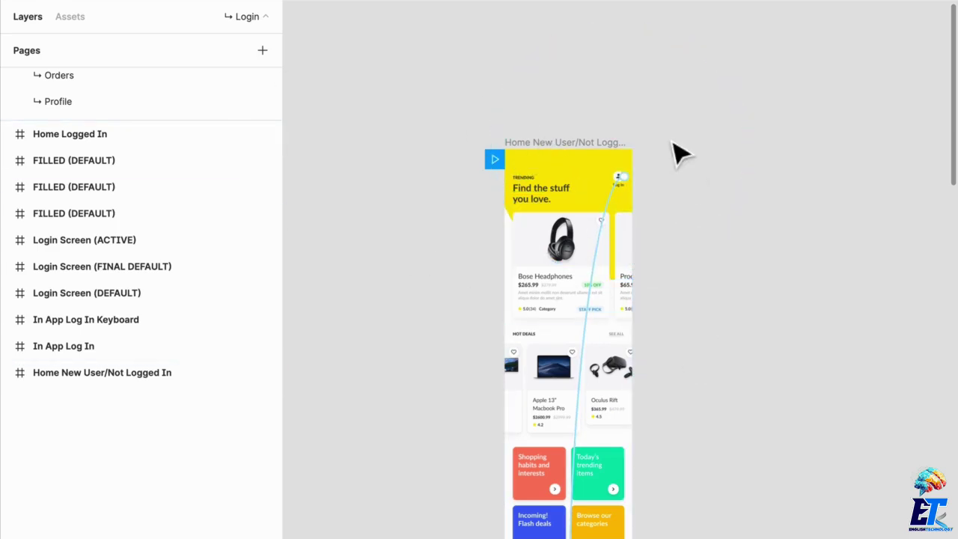
{"action": "scroll", "coordinate": [629, 195], "scroll_direction": "up", "scroll_amount": 2}
{"action": "scroll", "coordinate": [631, 192], "scroll_direction": "up", "scroll_amount": 2}
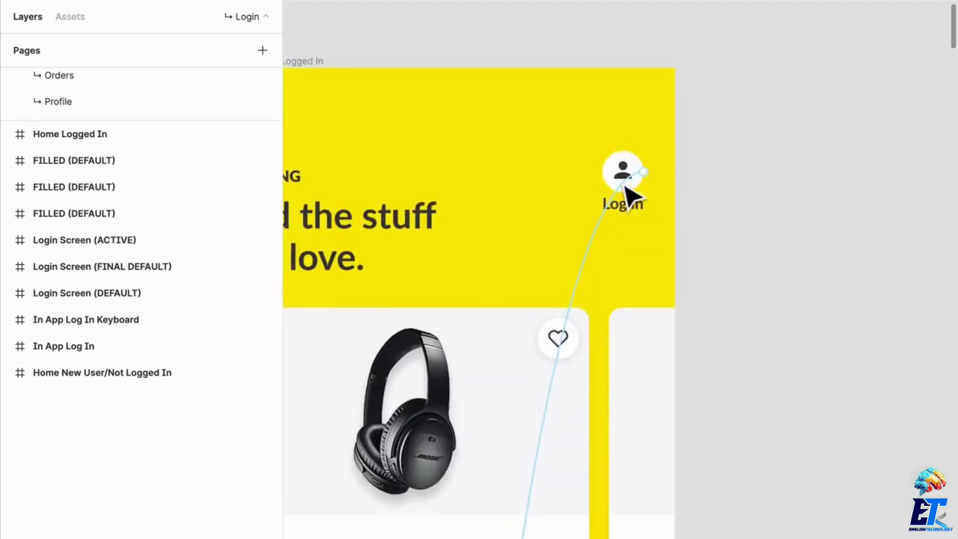
Step: Follow the flow down to Login Screen (DEFAULT) and examine the connections from its Log in button and bottom navigation bar
{"action": "scroll", "coordinate": [680, 193], "scroll_direction": "down", "scroll_amount": 2}
{"action": "scroll", "coordinate": [680, 193], "scroll_direction": "down", "scroll_amount": 3}
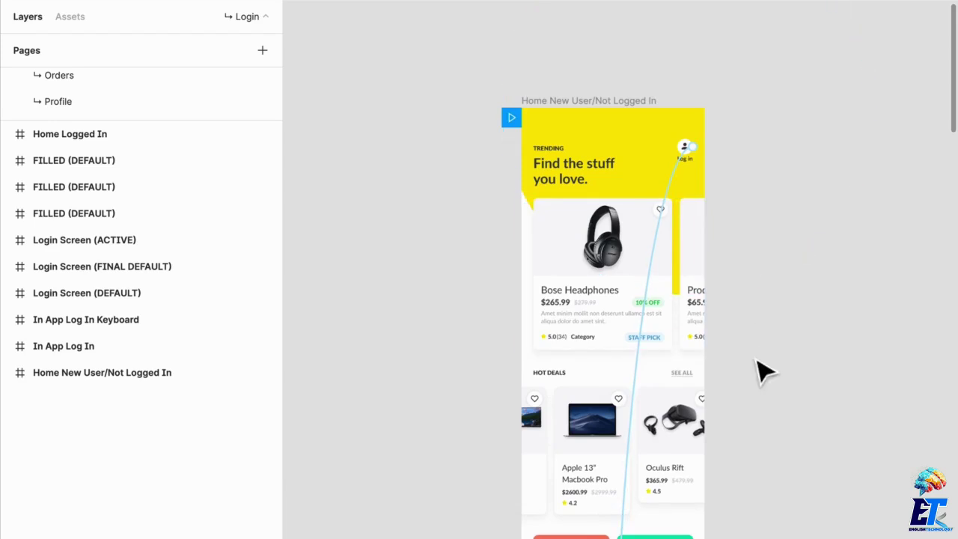
{"action": "scroll", "coordinate": [738, 317], "scroll_direction": "down", "scroll_amount": 10}
{"action": "scroll", "coordinate": [684, 306], "scroll_direction": "down", "scroll_amount": 5}
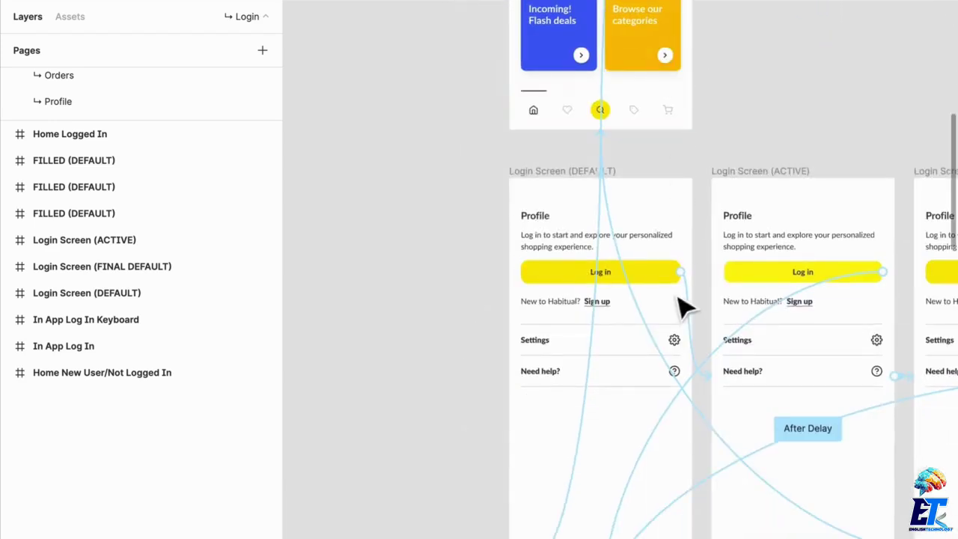
{"action": "scroll", "coordinate": [657, 177], "scroll_direction": "up", "scroll_amount": 2}
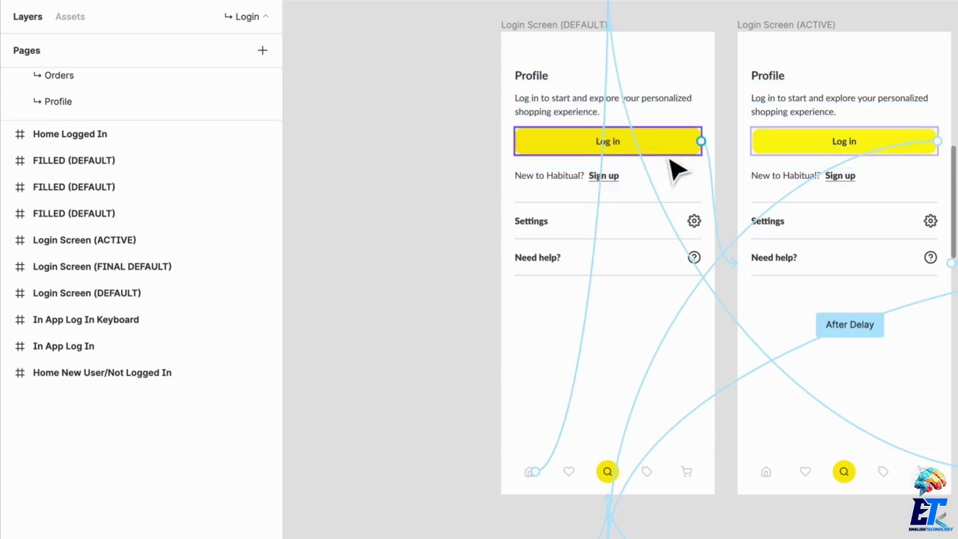
{"action": "left_click_drag", "start_coordinate": [754, 167], "coordinate": [700, 177]}
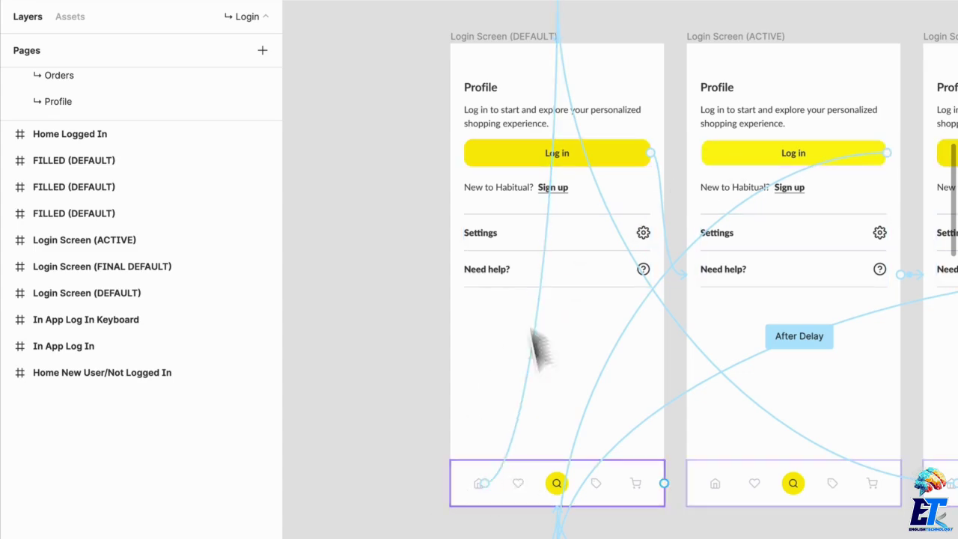
{"action": "left_click_drag", "start_coordinate": [820, 434], "coordinate": [724, 482]}
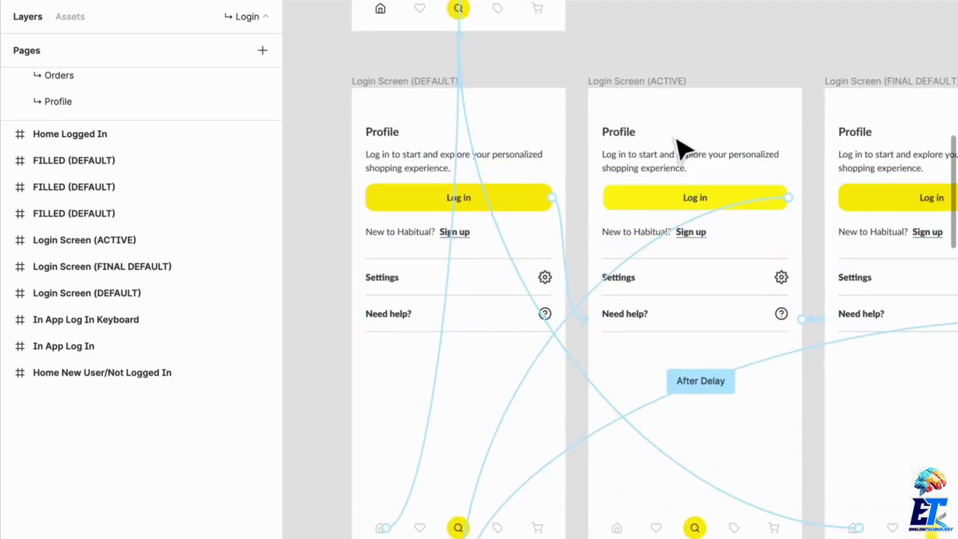
Step: Inspect the After Delay interaction details on the Login Screen (ACTIVE) frame, and deselect the frame
{"action": "left_click", "coordinate": [670, 96]}
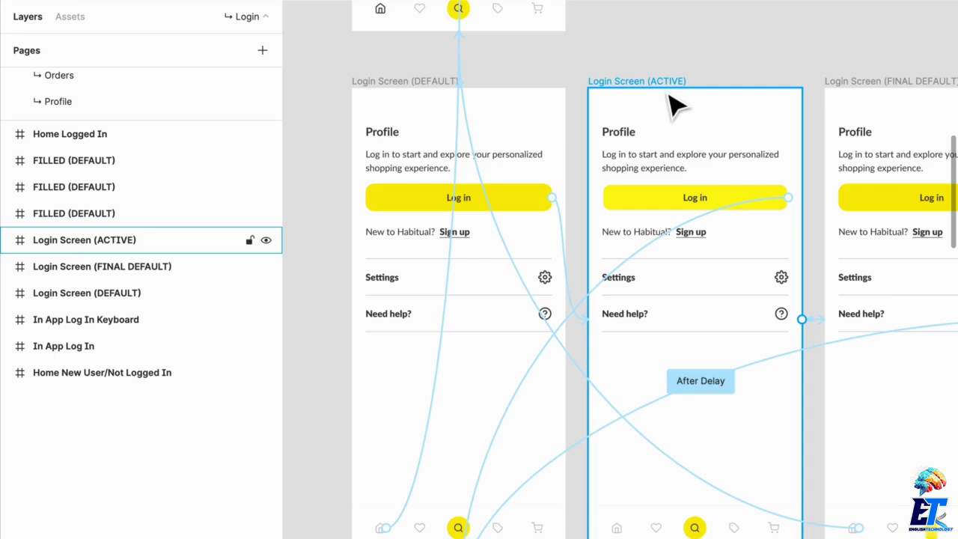
{"action": "key", "text": "Escape"}
{"action": "left_click_drag", "start_coordinate": [684, 278], "coordinate": [661, 268]}
{"action": "left_click", "coordinate": [584, 360]}
{"action": "scroll", "coordinate": [578, 377], "scroll_direction": "down", "scroll_amount": 3}
{"action": "scroll", "coordinate": [578, 377], "scroll_direction": "up", "scroll_amount": 4}
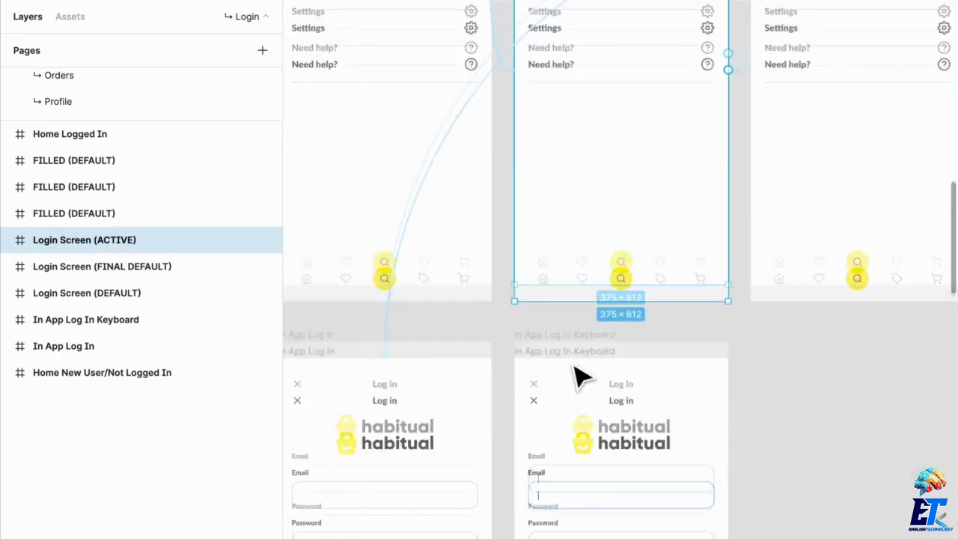
{"action": "left_click_drag", "start_coordinate": [753, 359], "coordinate": [753, 359]}
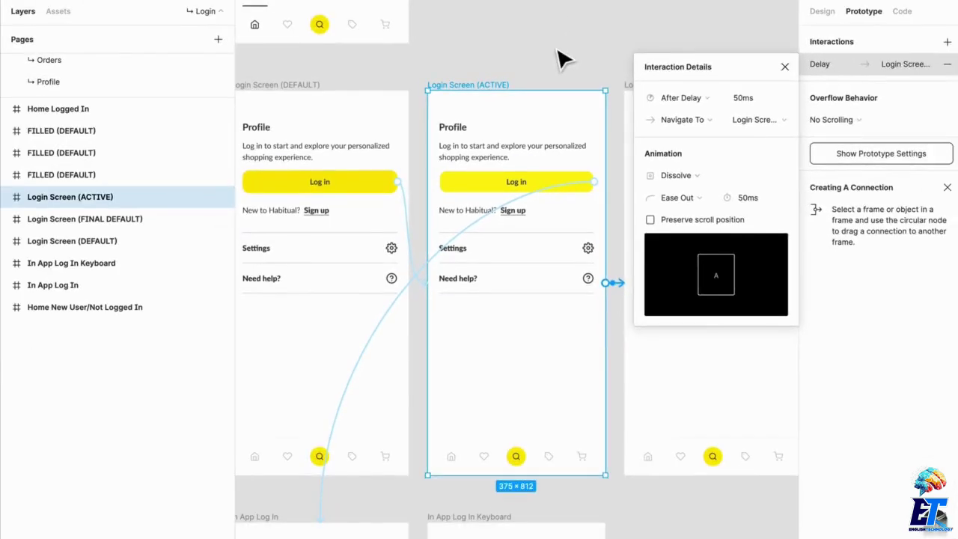
{"action": "left_click", "coordinate": [557, 4]}
Step: Run the prototype presentation and browse through its home screen
{"action": "scroll", "coordinate": [795, 113], "scroll_direction": "right", "scroll_amount": 2}
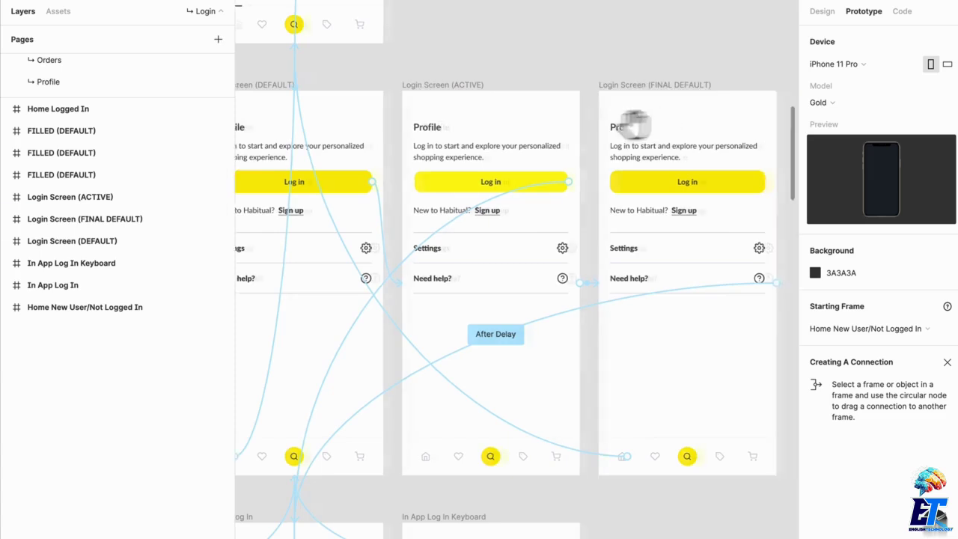
{"action": "scroll", "coordinate": [633, 124], "scroll_direction": "right", "scroll_amount": 2}
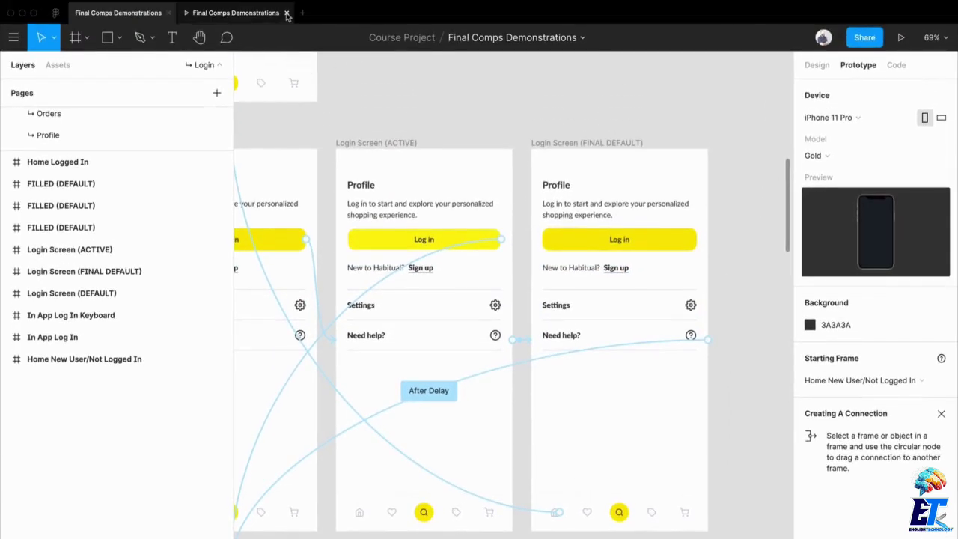
{"action": "left_click", "coordinate": [902, 37]}
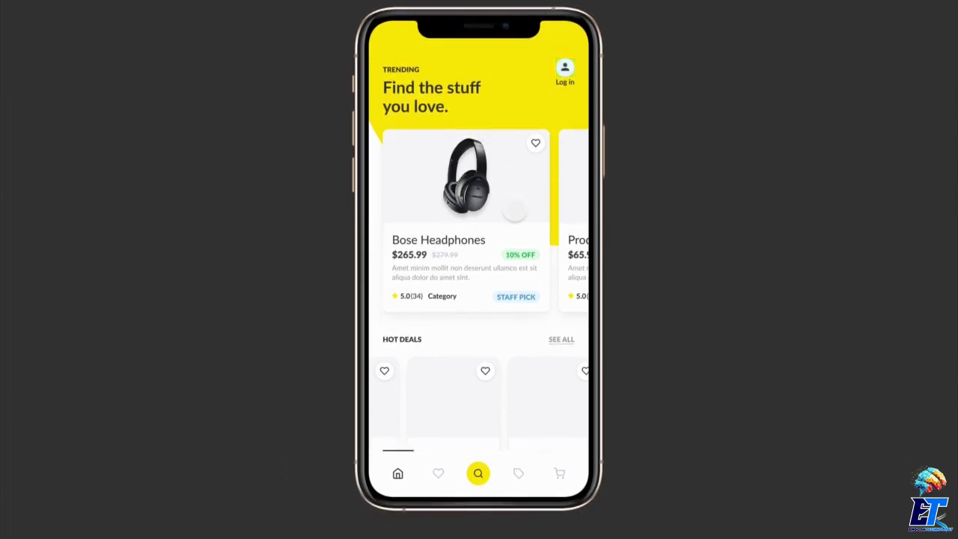
{"action": "scroll", "coordinate": [513, 268], "scroll_direction": "down", "scroll_amount": 5}
{"action": "scroll", "coordinate": [514, 269], "scroll_direction": "up", "scroll_amount": 5}
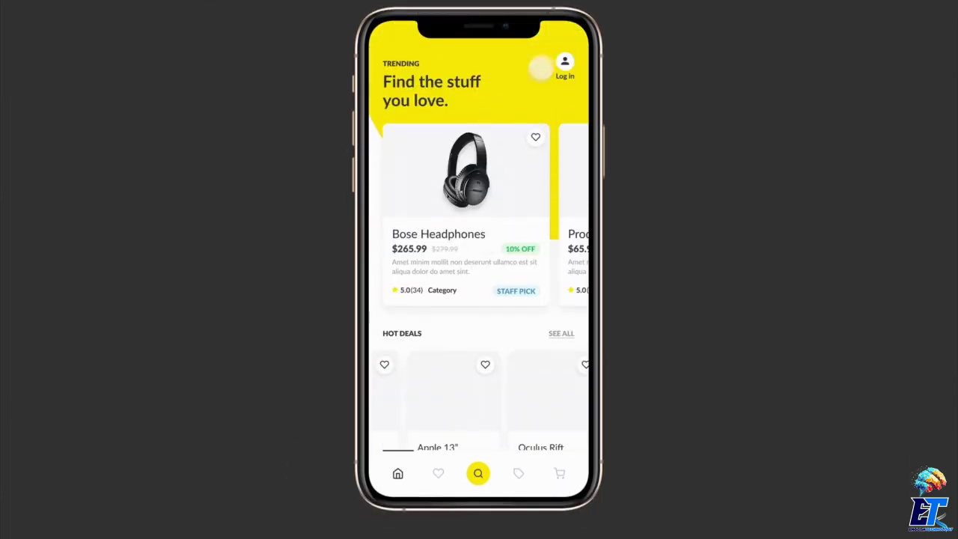
Step: Test the prototype's navigation from home to the Profile screen, back home, and to Profile again
{"action": "left_click", "coordinate": [564, 63]}
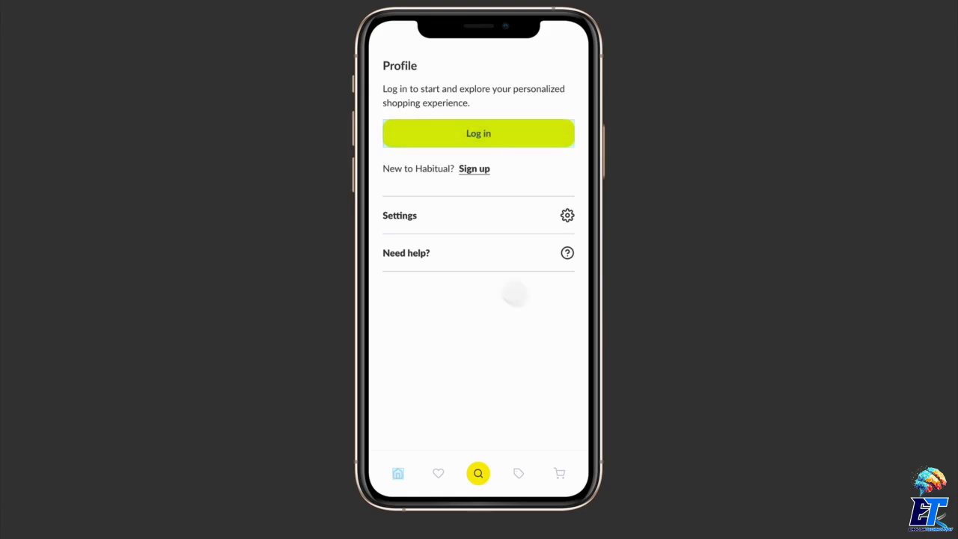
{"action": "left_click", "coordinate": [398, 473]}
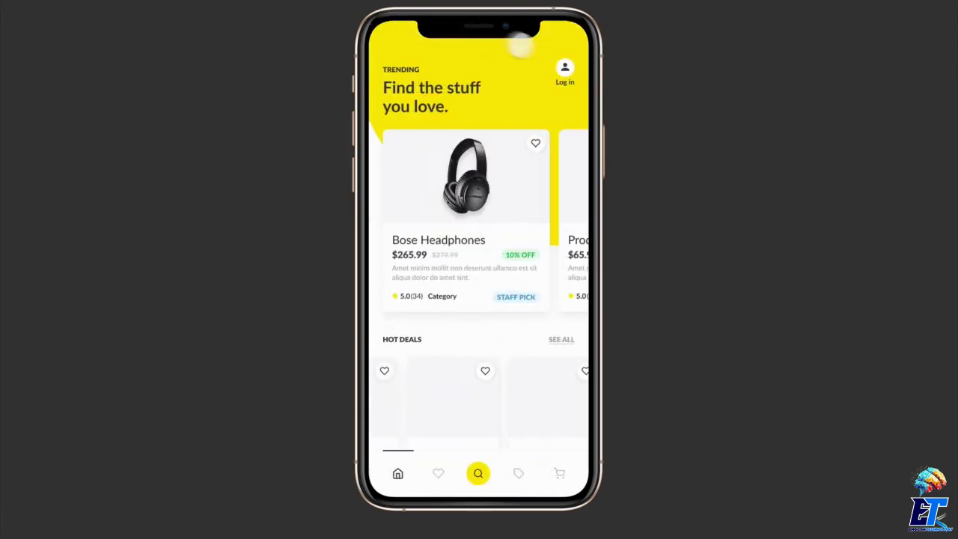
{"action": "left_click", "coordinate": [565, 69]}
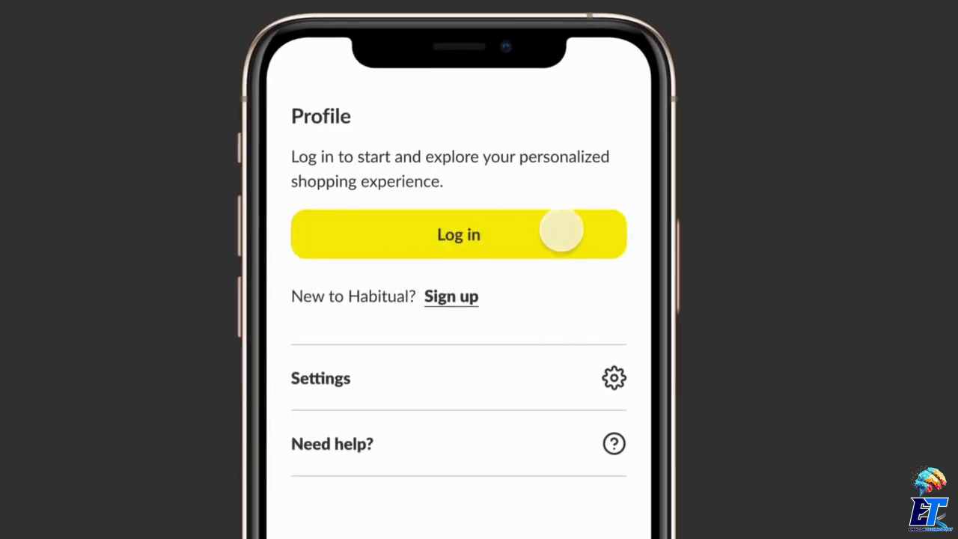
Step: Test the Profile screen's Log in button by repeatedly opening and closing the log-in form
{"action": "left_click", "coordinate": [562, 233]}
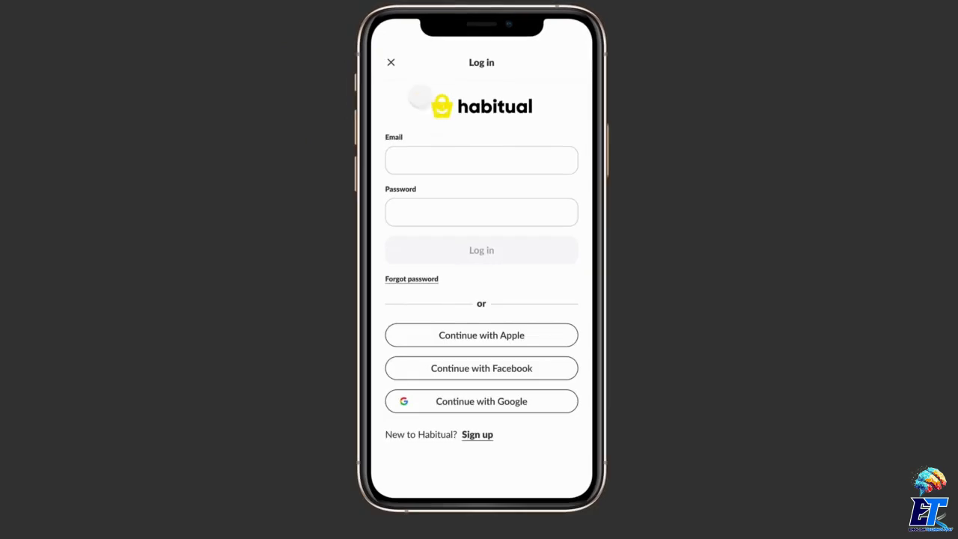
{"action": "left_click", "coordinate": [390, 63]}
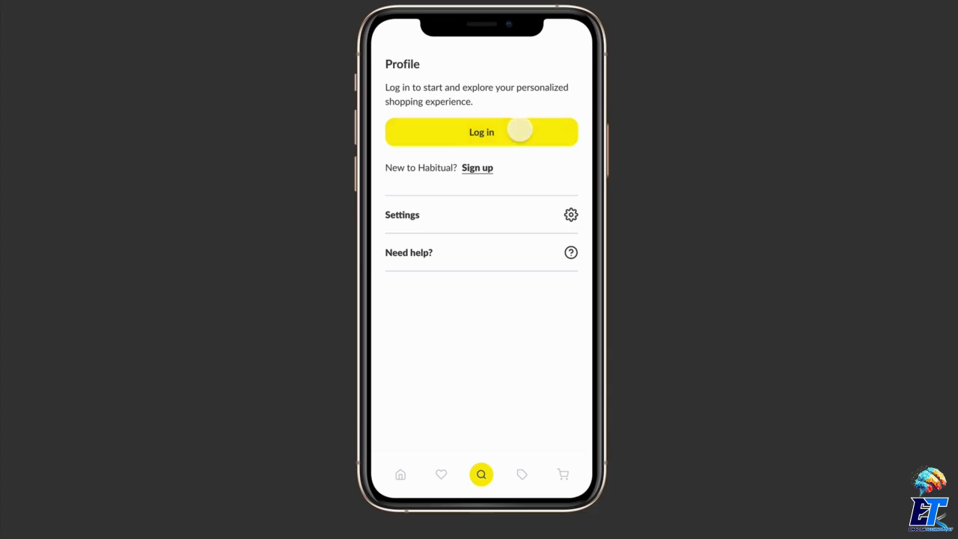
{"action": "left_click", "coordinate": [521, 131]}
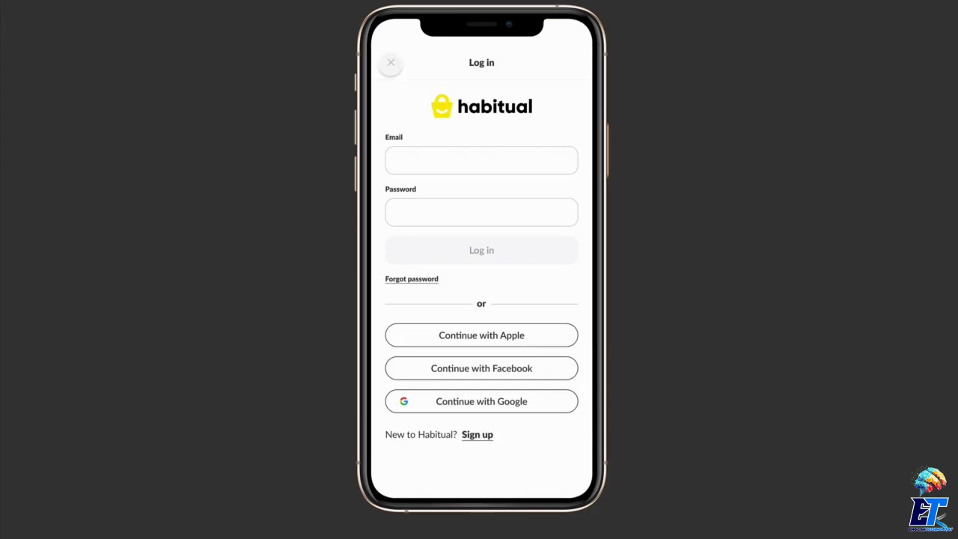
{"action": "left_click", "coordinate": [391, 62]}
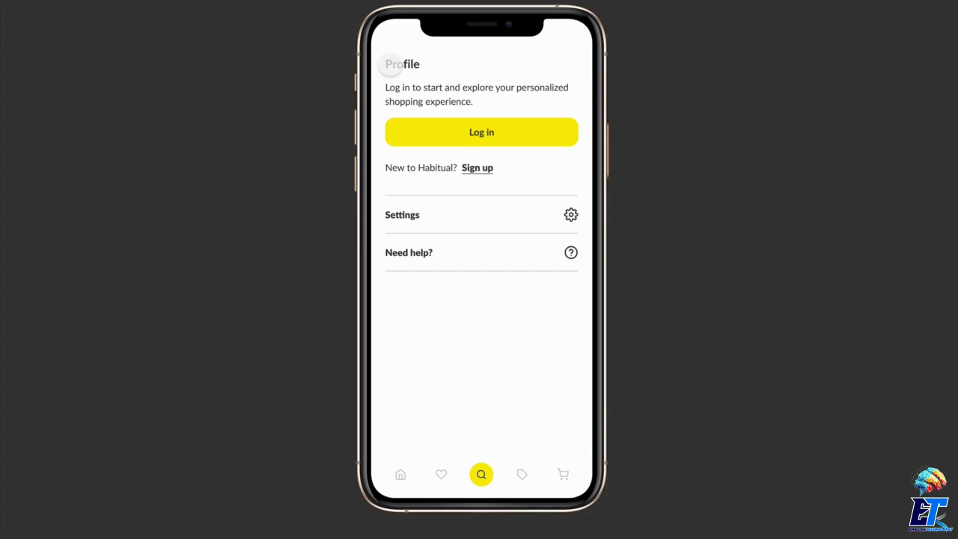
{"action": "left_click", "coordinate": [496, 131]}
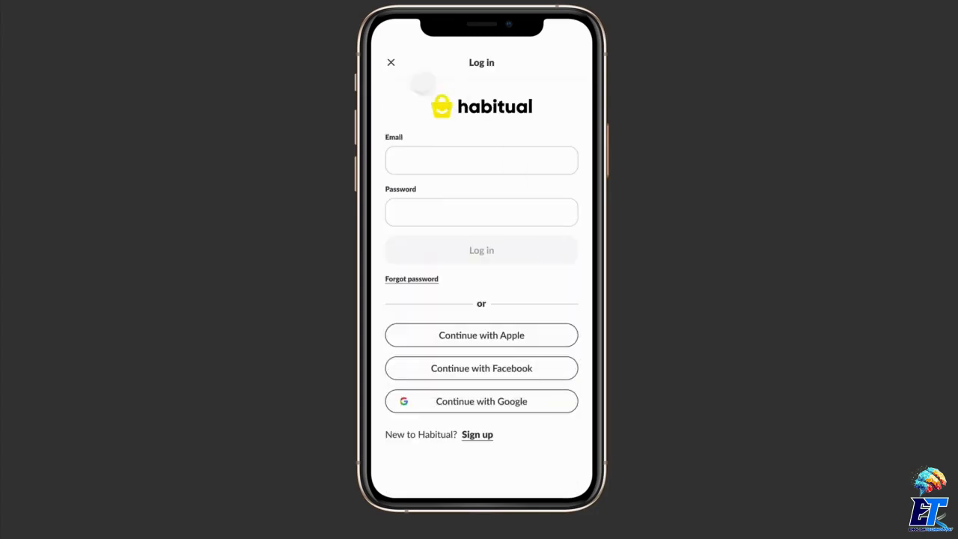
{"action": "left_click", "coordinate": [390, 63]}
{"action": "left_click", "coordinate": [460, 129]}
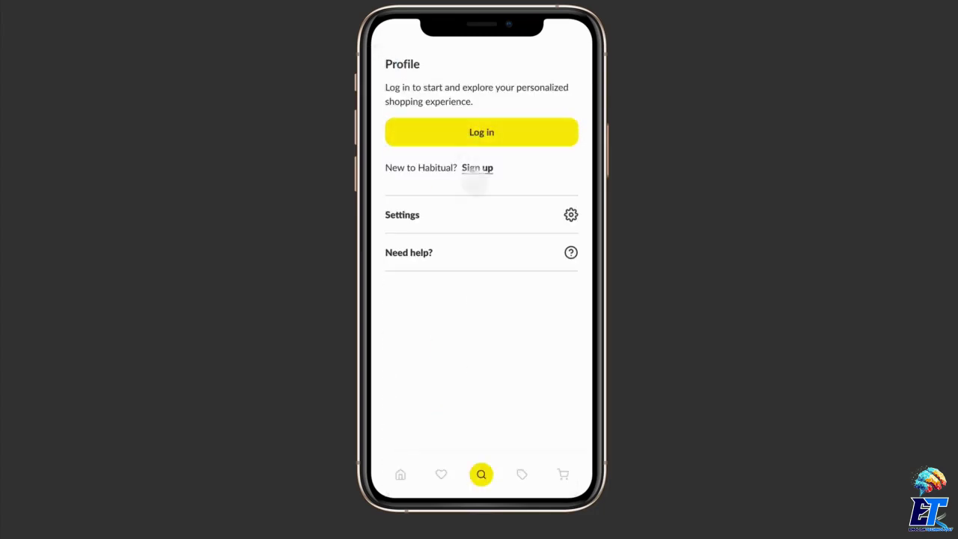
{"action": "left_click", "coordinate": [482, 160]}
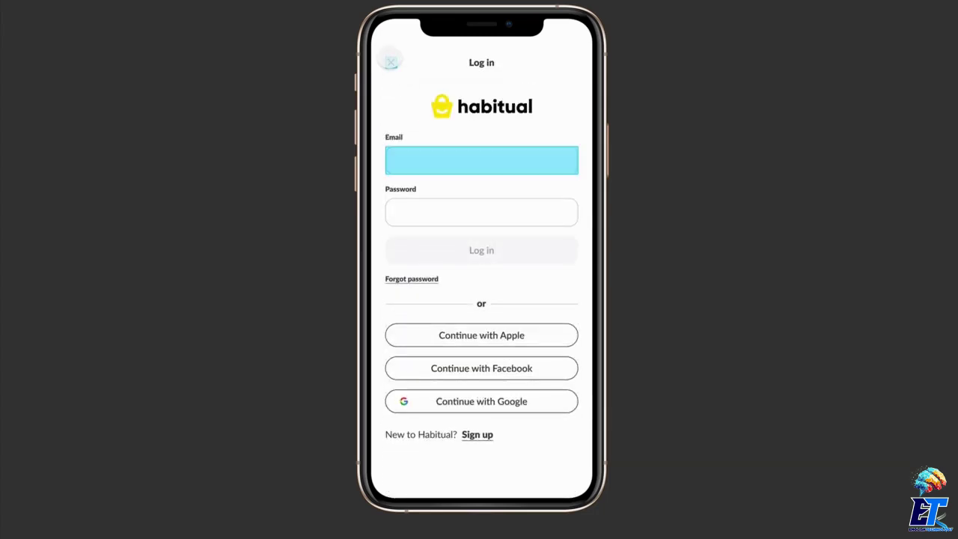
{"action": "left_click", "coordinate": [391, 62]}
{"action": "left_click", "coordinate": [440, 129]}
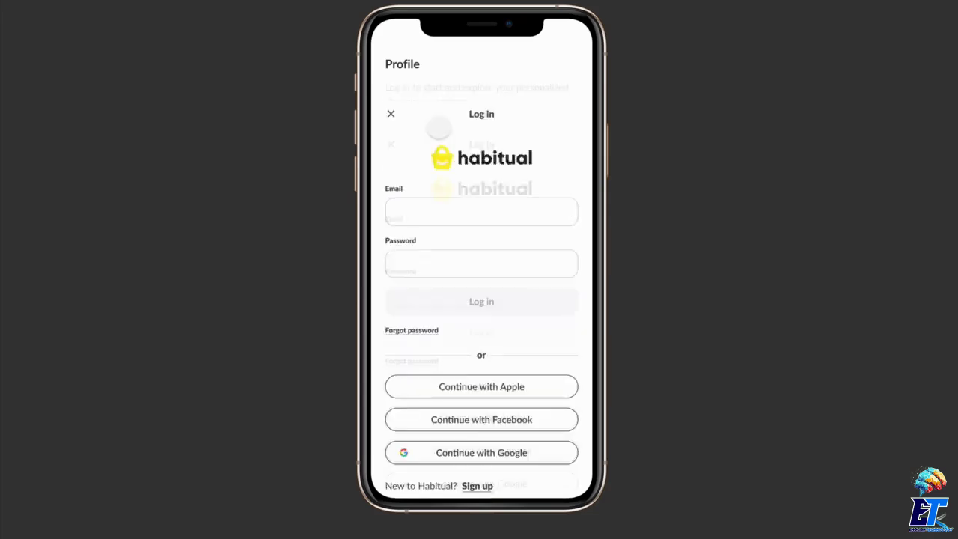
{"action": "left_click", "coordinate": [482, 160]}
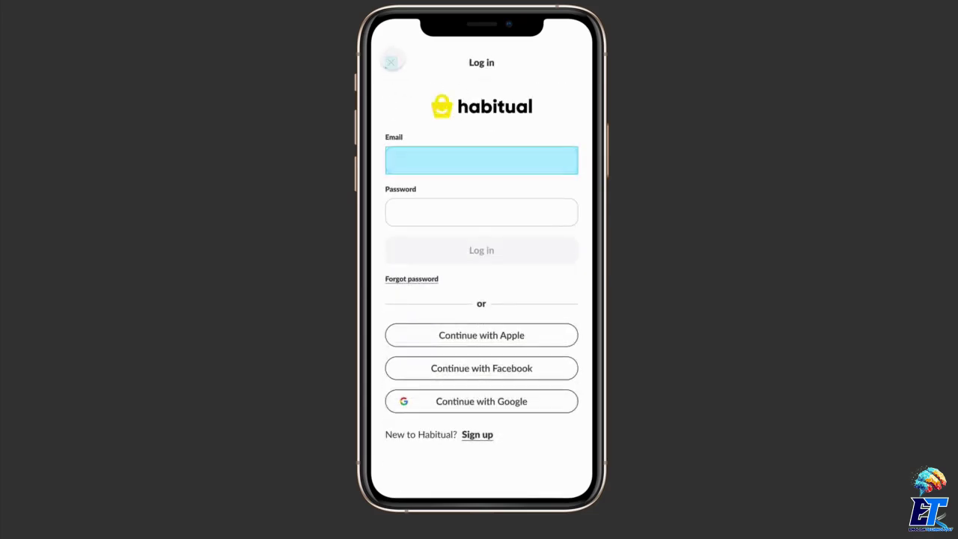
{"action": "left_click", "coordinate": [391, 62]}
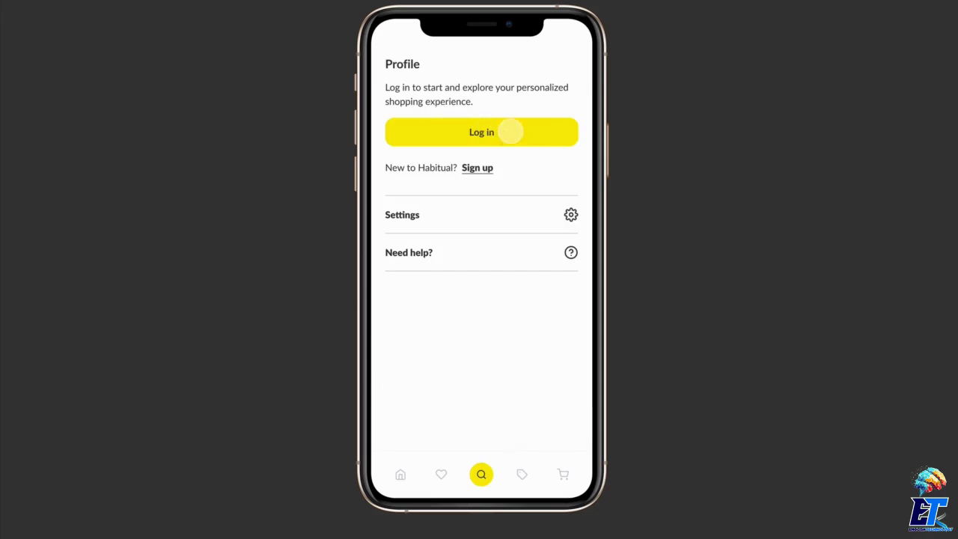
{"action": "left_click", "coordinate": [511, 132]}
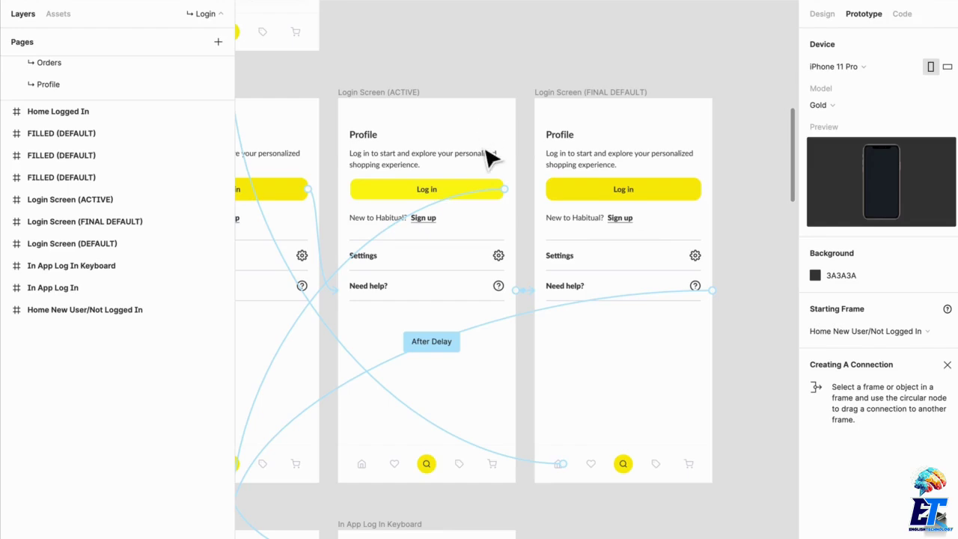
Step: Return to the design file and inspect the After Delay interaction from Login Screen (FINAL DEFAULT) to In App Log In
{"action": "left_click_drag", "start_coordinate": [479, 257], "coordinate": [581, 188]}
{"action": "left_click", "coordinate": [640, 254]}
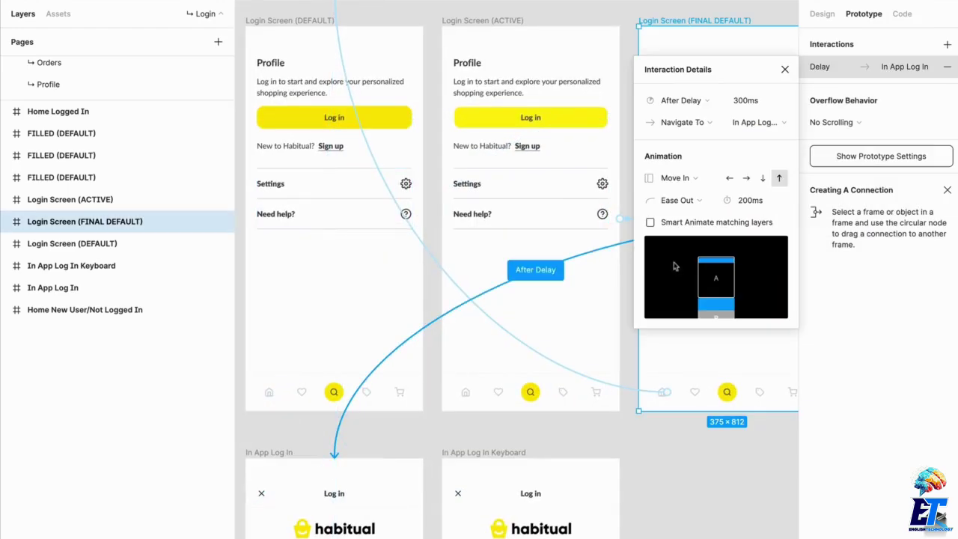
{"action": "scroll", "coordinate": [449, 262], "scroll_direction": "right", "scroll_amount": 5}
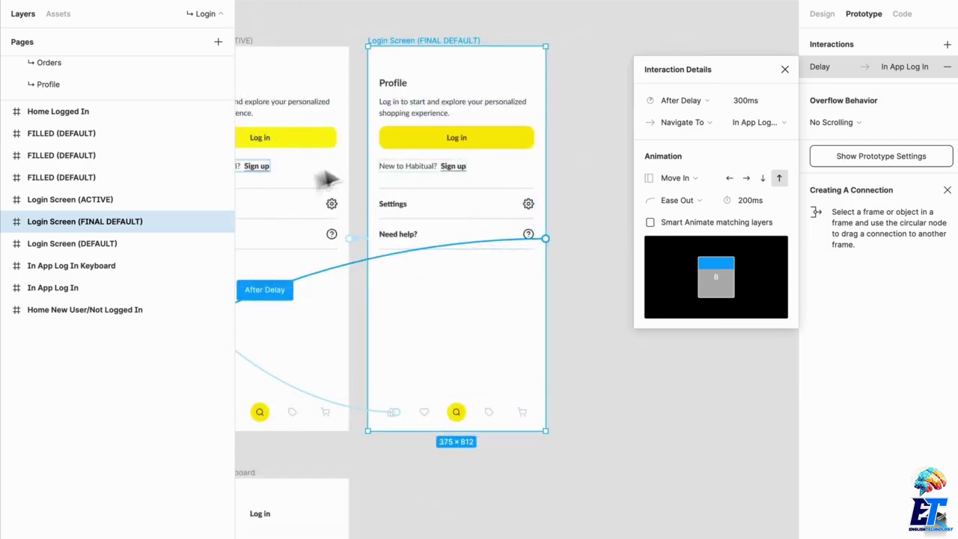
{"action": "scroll", "coordinate": [506, 165], "scroll_direction": "left", "scroll_amount": 6}
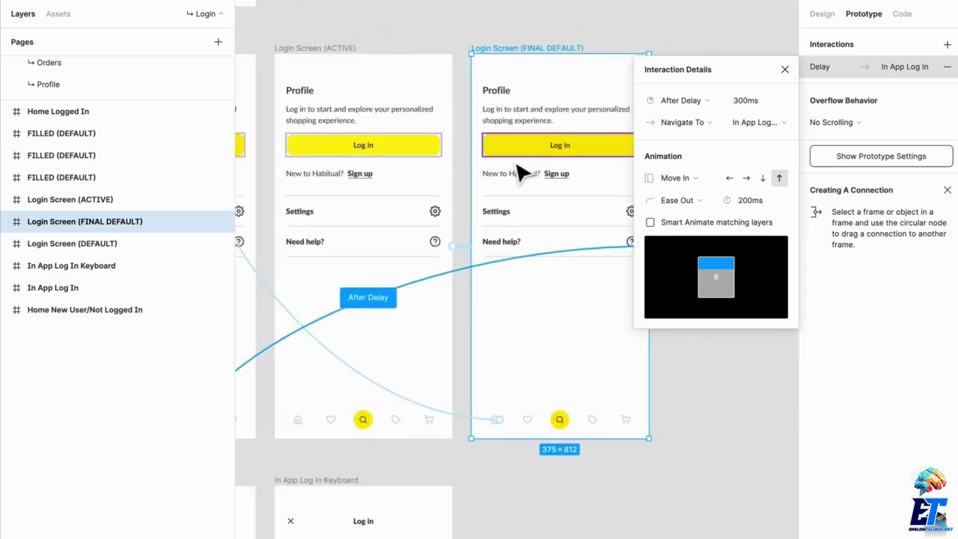
Step: Inspect the On Tap interaction that links the close icon on In App Log In back to the login screen
{"action": "left_click_drag", "start_coordinate": [496, 300], "coordinate": [347, 238]}
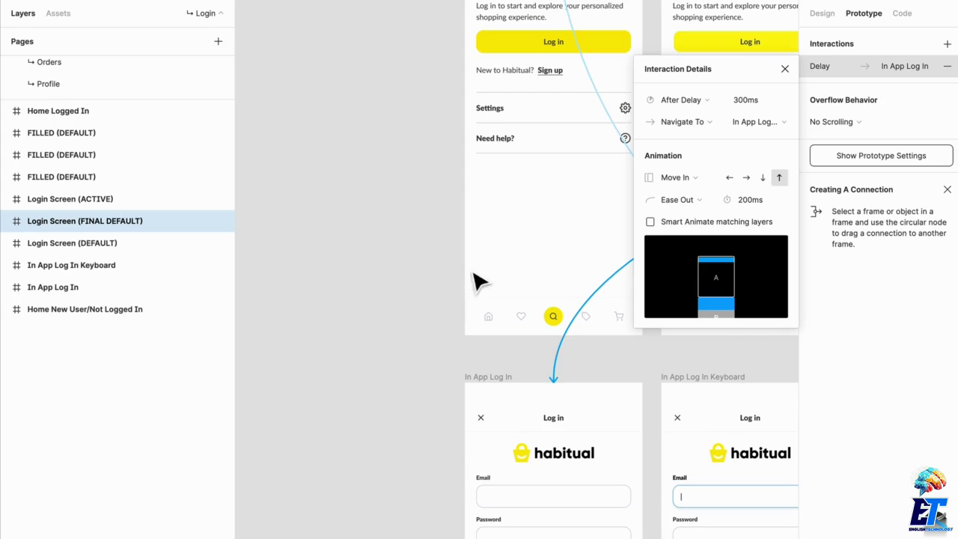
{"action": "left_click", "coordinate": [314, 311]}
{"action": "scroll", "coordinate": [488, 312], "scroll_direction": "down", "scroll_amount": 8}
{"action": "scroll", "coordinate": [449, 300], "scroll_direction": "right", "scroll_amount": 3}
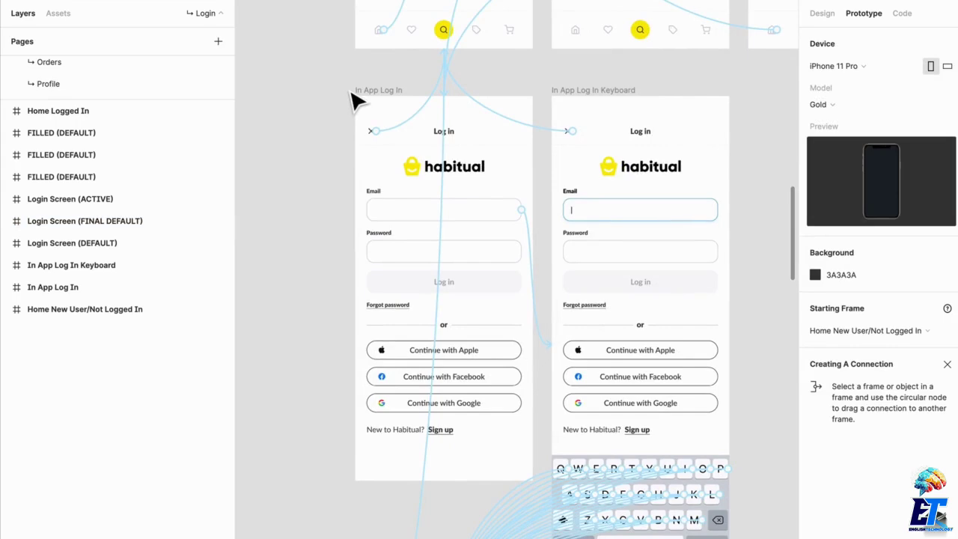
{"action": "left_click", "coordinate": [397, 135]}
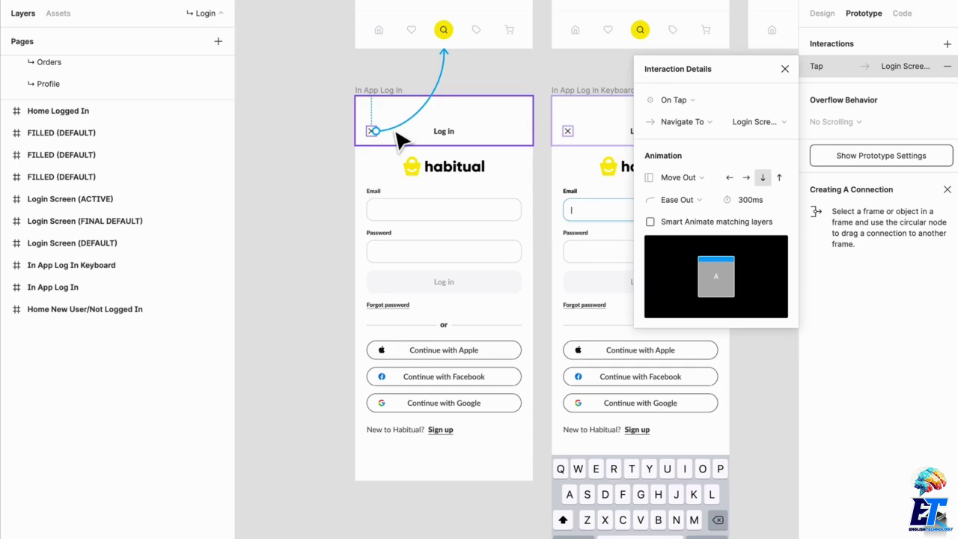
Step: Run the prototype and test the log-in form's close icon by repeatedly closing and reopening the form from Profile
{"action": "key", "text": "ctrl+alt+Return"}
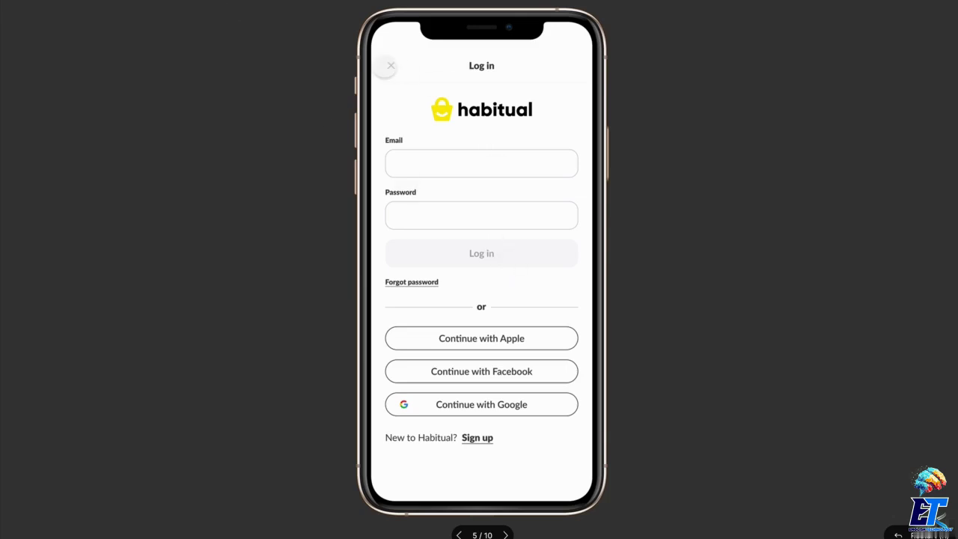
{"action": "left_click", "coordinate": [390, 65]}
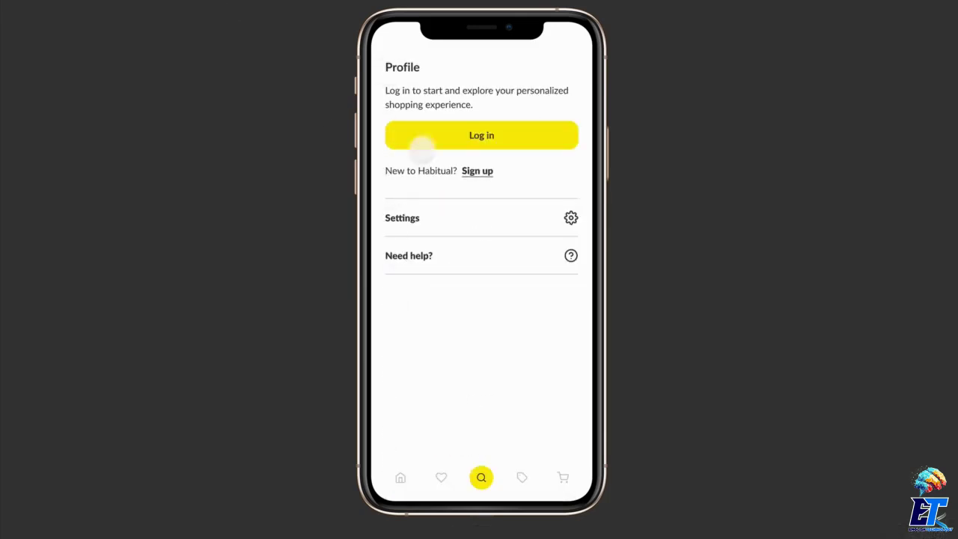
{"action": "left_click", "coordinate": [452, 134]}
{"action": "left_click", "coordinate": [392, 66]}
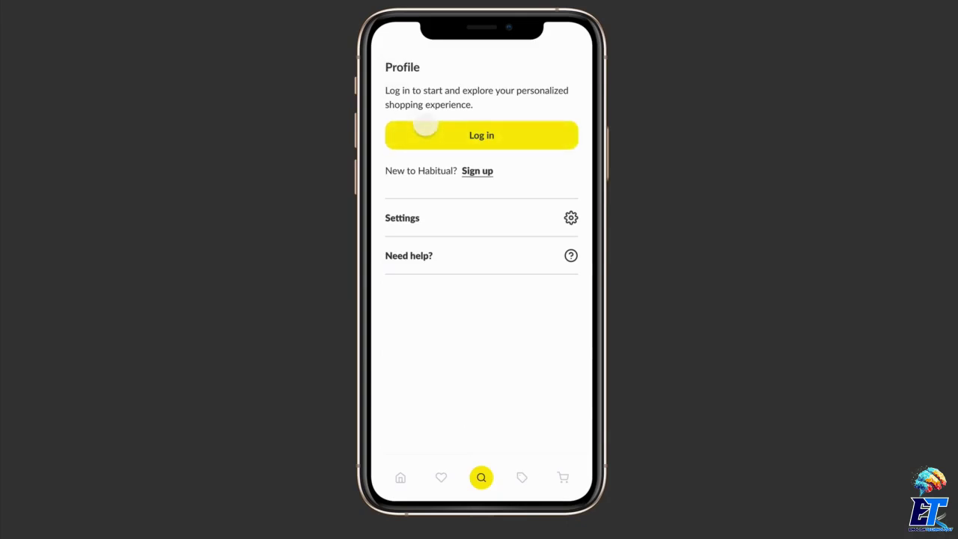
{"action": "left_click", "coordinate": [425, 128]}
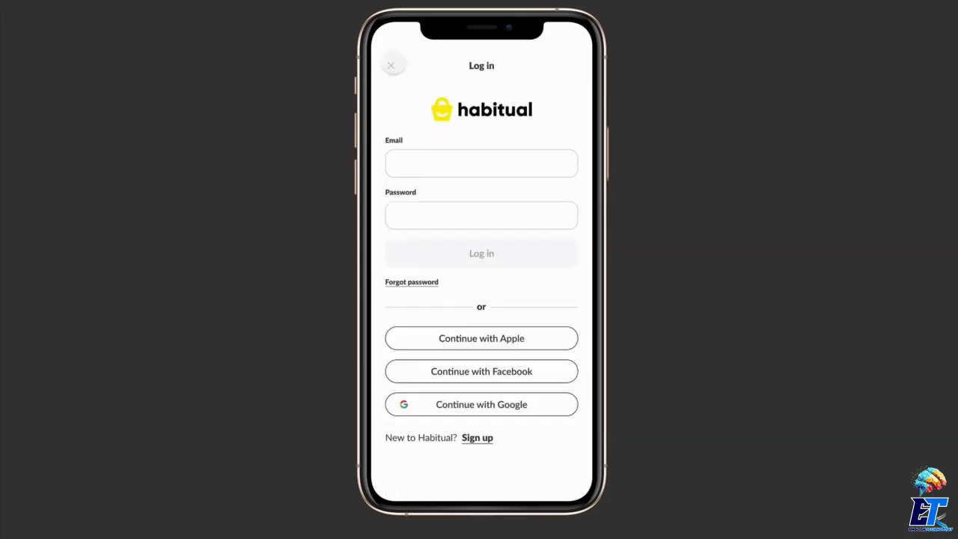
{"action": "left_click", "coordinate": [391, 65]}
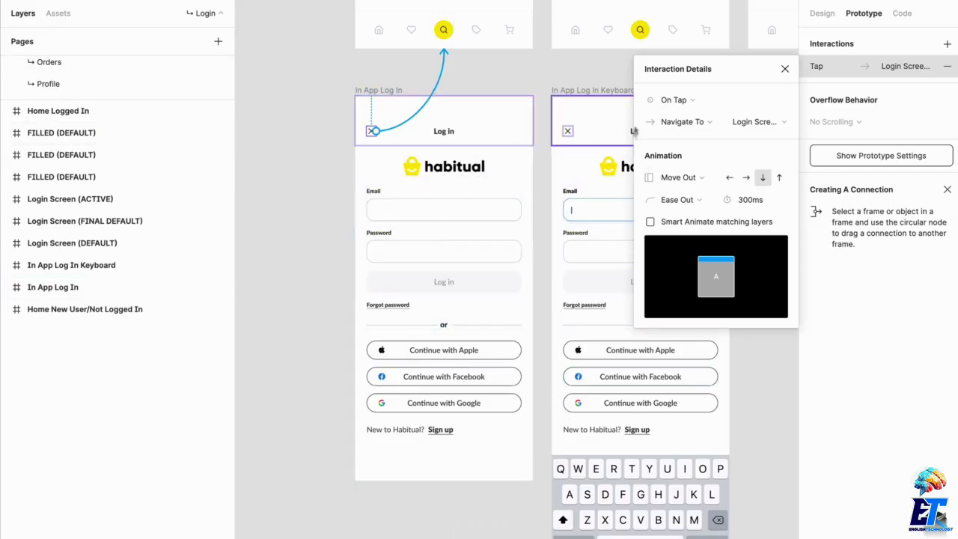
Step: Return to the design file and inspect the Email field's On Tap interaction from In App Log In to In App Log In Keyboard
{"action": "left_click", "coordinate": [273, 274]}
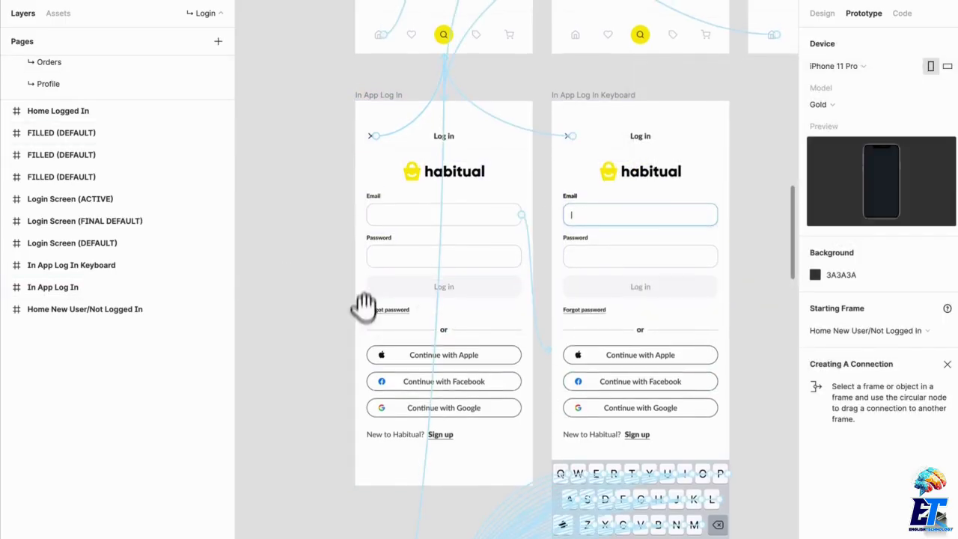
{"action": "left_click_drag", "start_coordinate": [364, 306], "coordinate": [381, 274]}
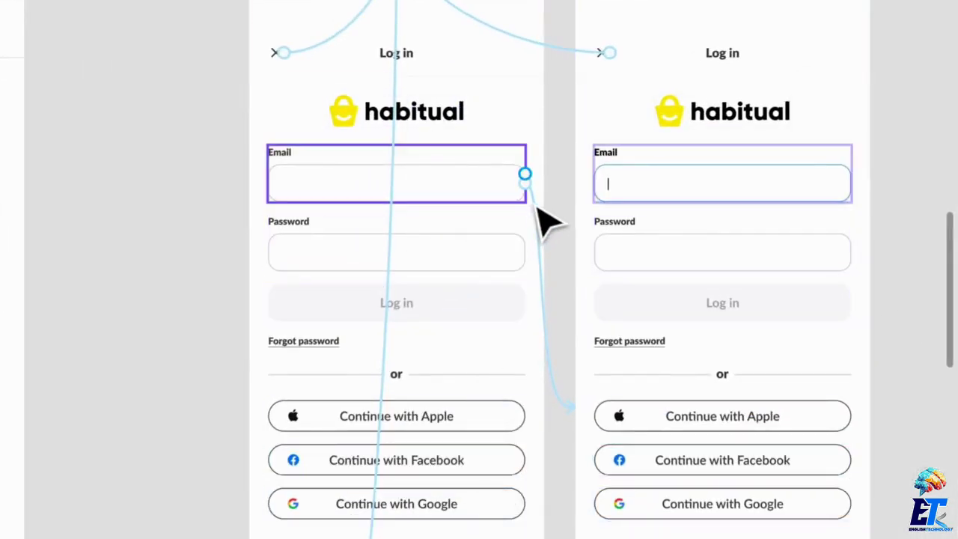
{"action": "left_click", "coordinate": [551, 276]}
{"action": "left_click_drag", "start_coordinate": [483, 214], "coordinate": [229, 0]}
{"action": "scroll", "coordinate": [450, 490], "scroll_direction": "up", "scroll_amount": 4}
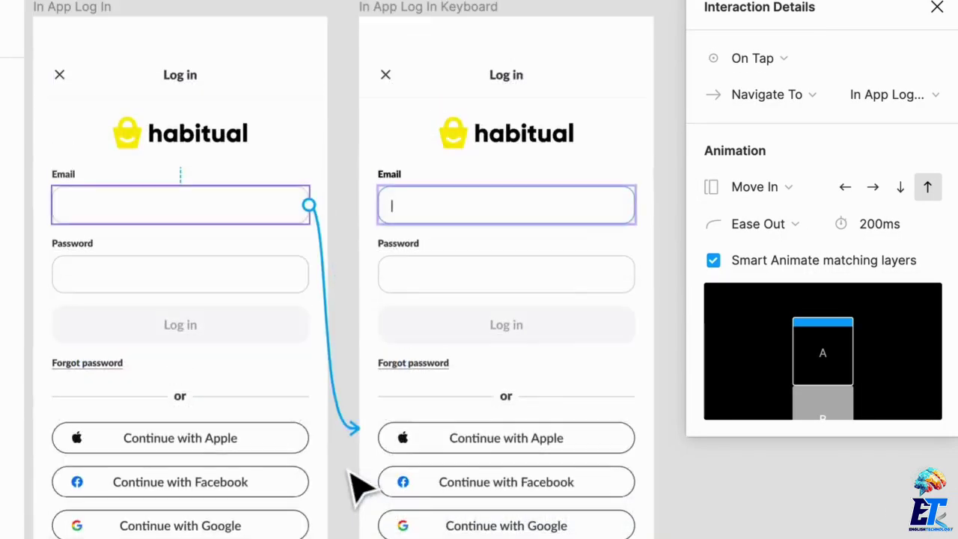
Step: Deselect the keyboard, reopen the Email field's tap connection, and compare it with the focused Email field on In App Log In Keyboard
{"action": "key", "text": "Escape"}
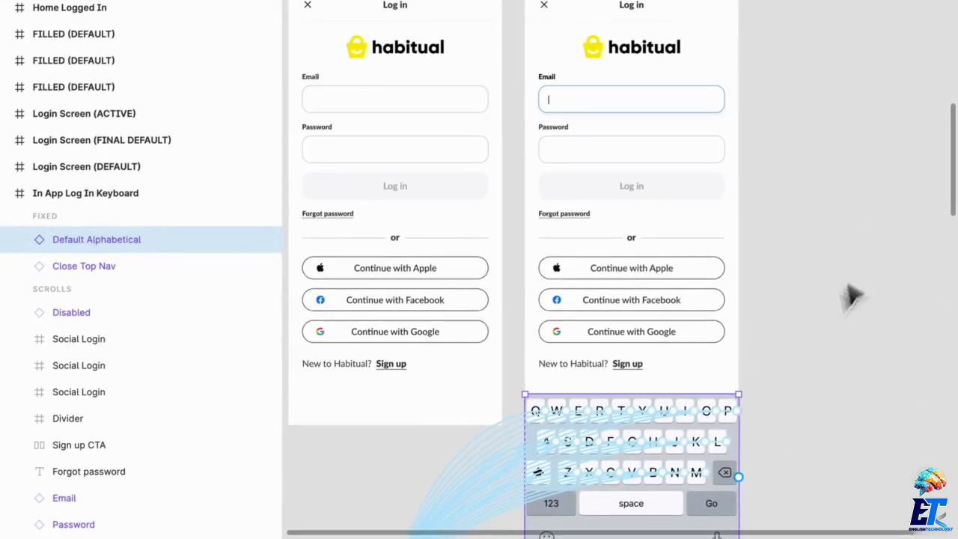
{"action": "left_click", "coordinate": [857, 285]}
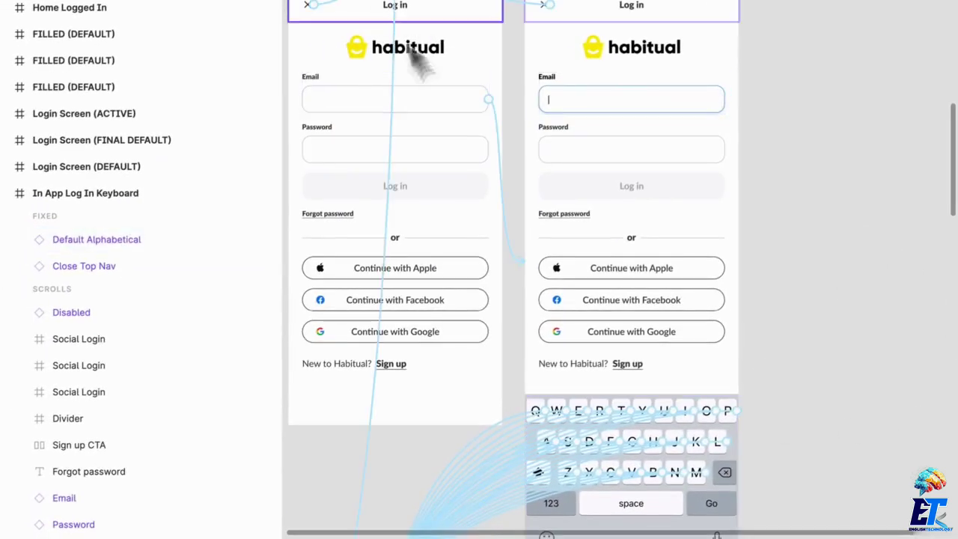
{"action": "left_click", "coordinate": [503, 142]}
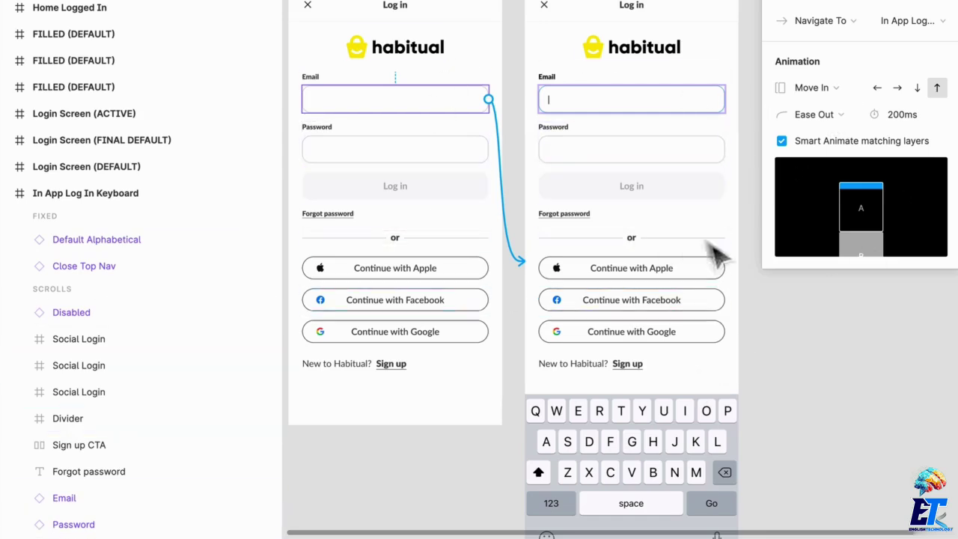
{"action": "scroll", "coordinate": [569, 105], "scroll_direction": "up", "scroll_amount": 5}
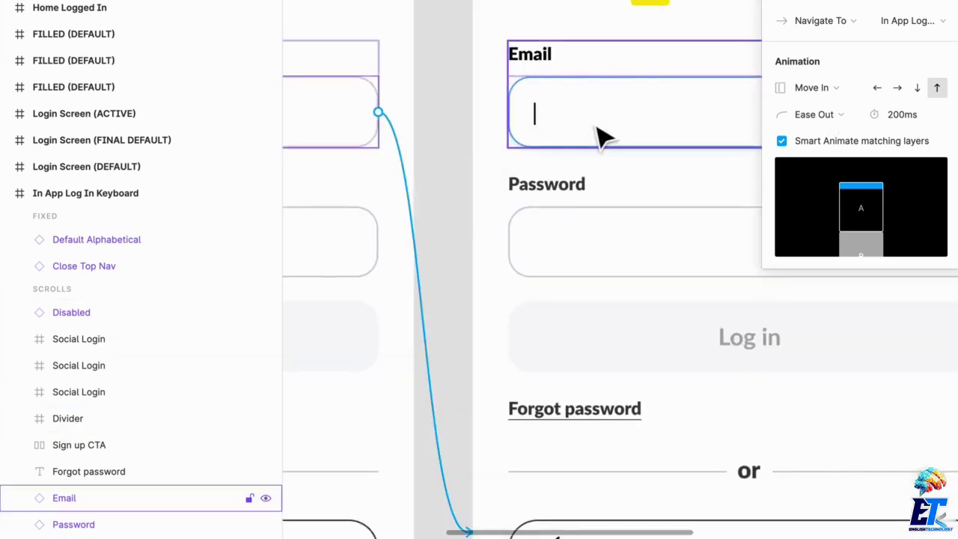
{"action": "scroll", "coordinate": [644, 137], "scroll_direction": "left", "scroll_amount": 3}
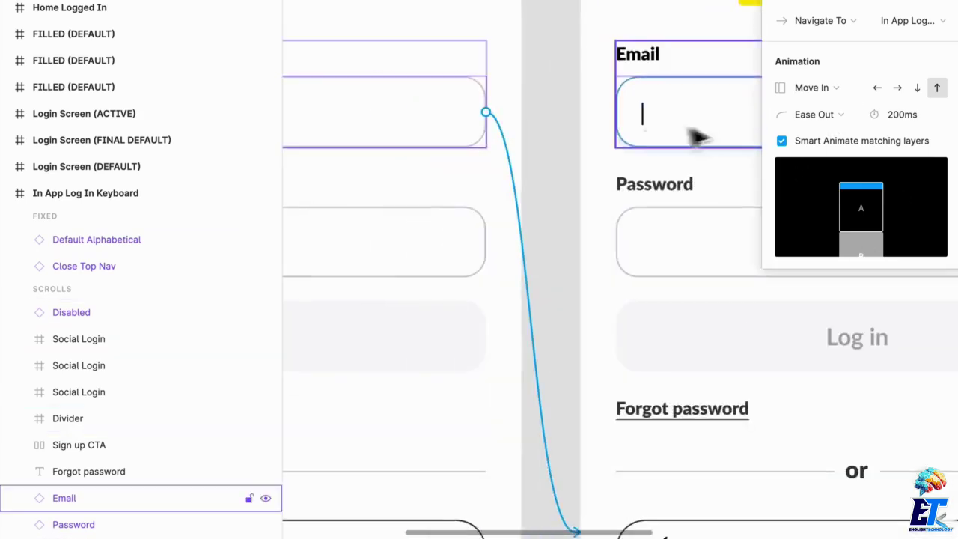
Step: Examine the Input and .Label layers of the focused Email field on In App Log In Keyboard
{"action": "left_click", "coordinate": [454, 131]}
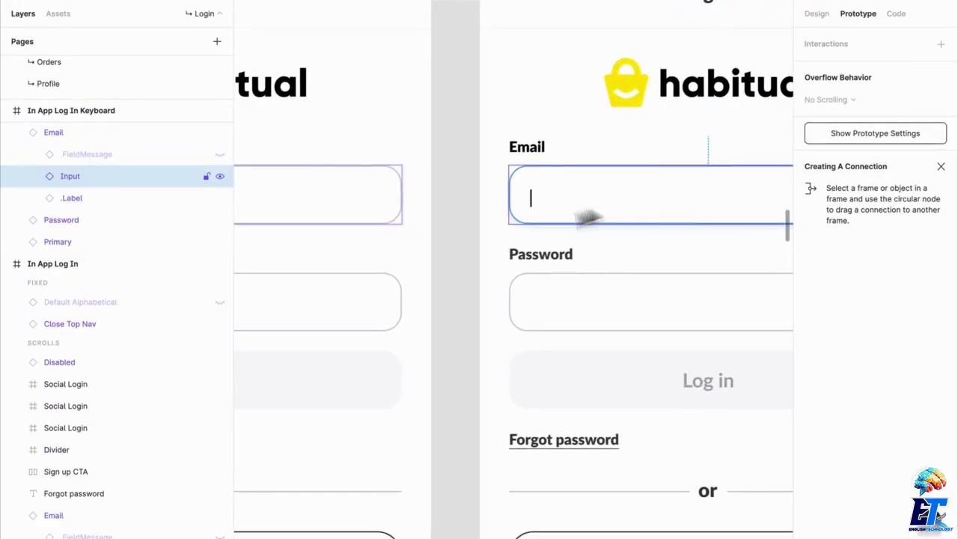
{"action": "left_click", "coordinate": [603, 154]}
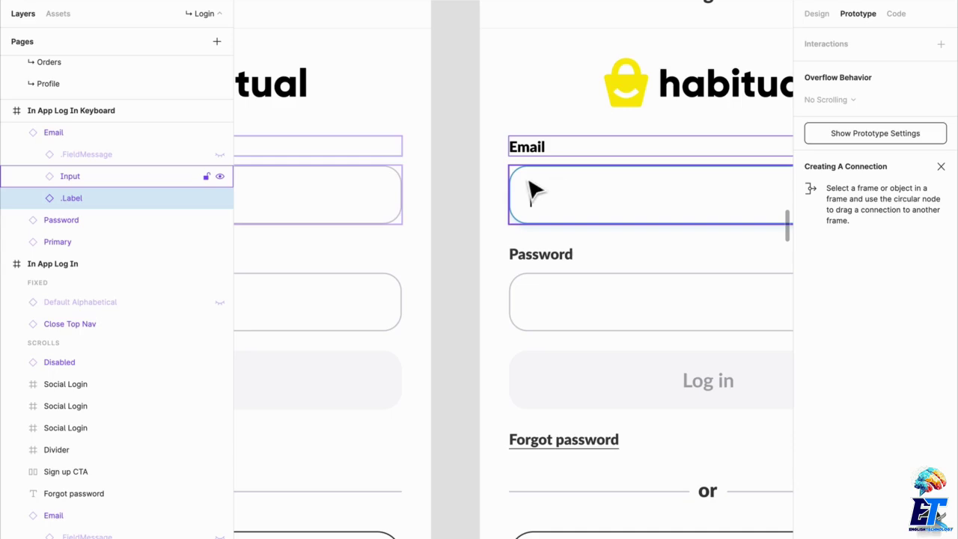
{"action": "left_click", "coordinate": [484, 207]}
{"action": "scroll", "coordinate": [484, 208], "scroll_direction": "down", "scroll_amount": 5}
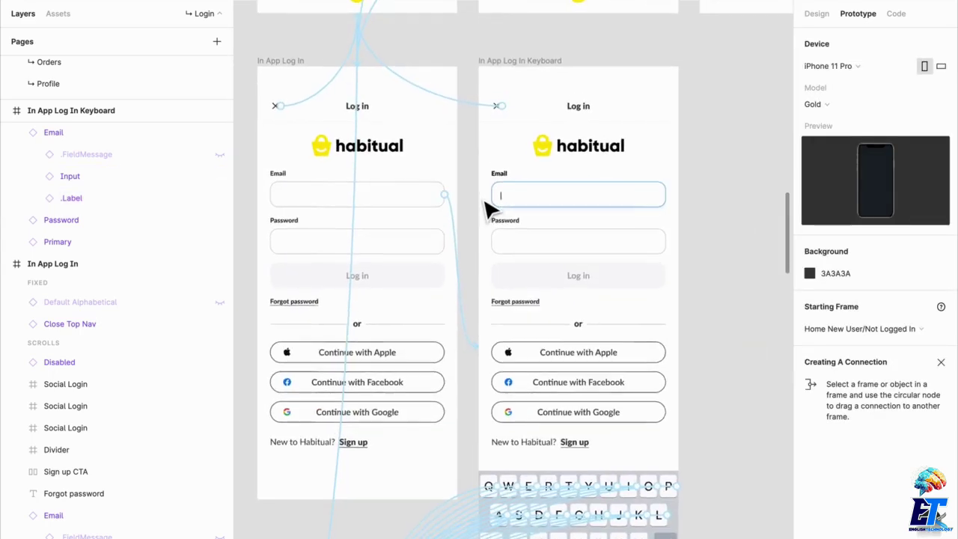
{"action": "left_click", "coordinate": [487, 200]}
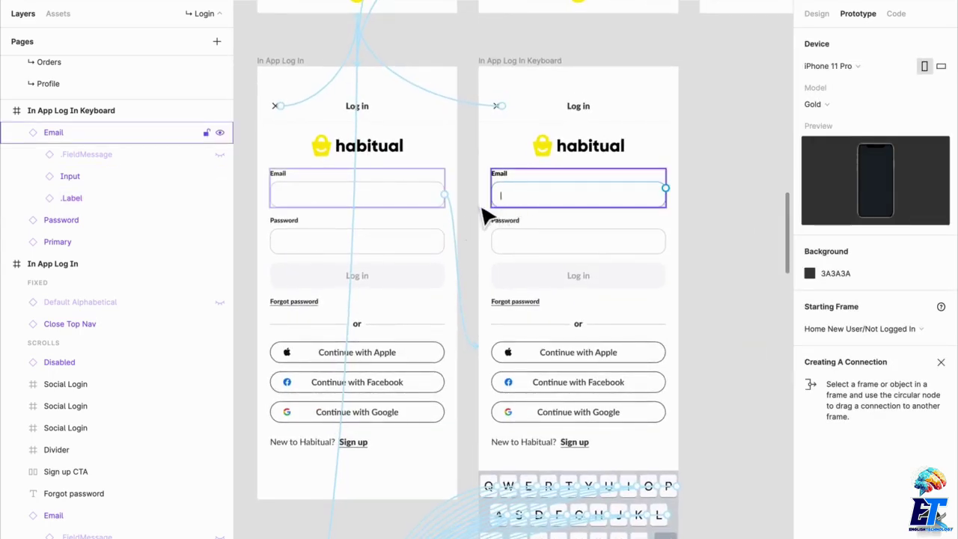
Step: Examine the In App Log In Keyboard frame, including its on-screen keyboard, Password field and the Email field's text cursor
{"action": "scroll", "coordinate": [485, 215], "scroll_direction": "up", "scroll_amount": 2}
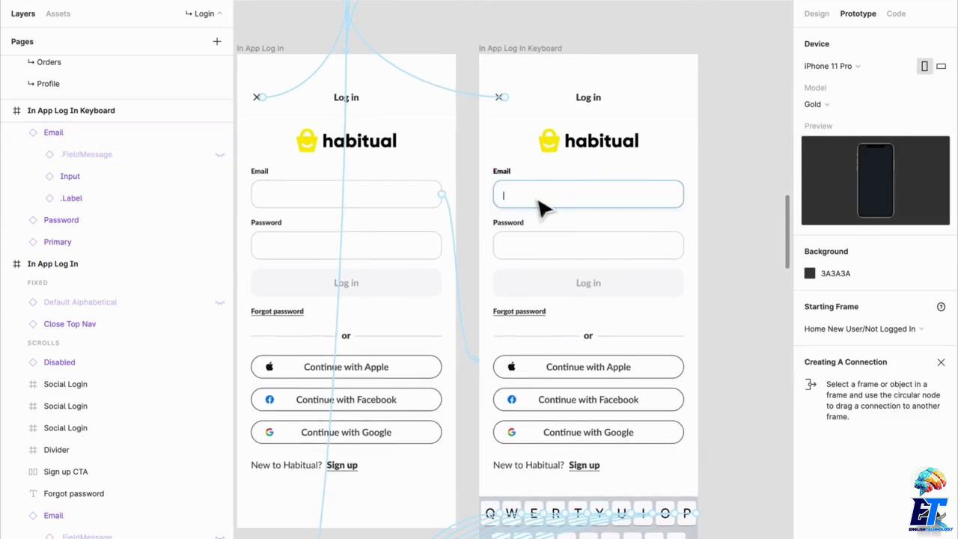
{"action": "scroll", "coordinate": [546, 210], "scroll_direction": "down", "scroll_amount": 5}
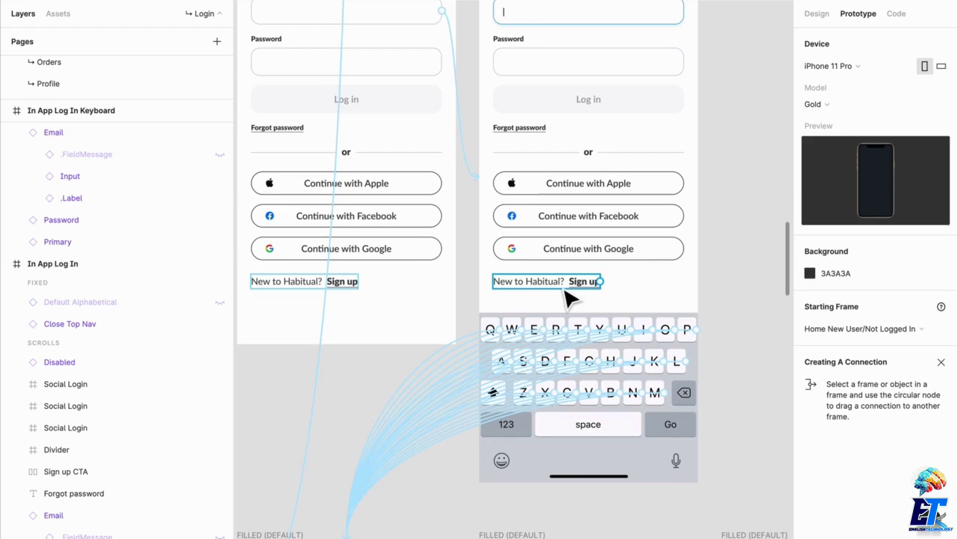
{"action": "scroll", "coordinate": [588, 277], "scroll_direction": "up", "scroll_amount": 5}
{"action": "left_click", "coordinate": [580, 259]}
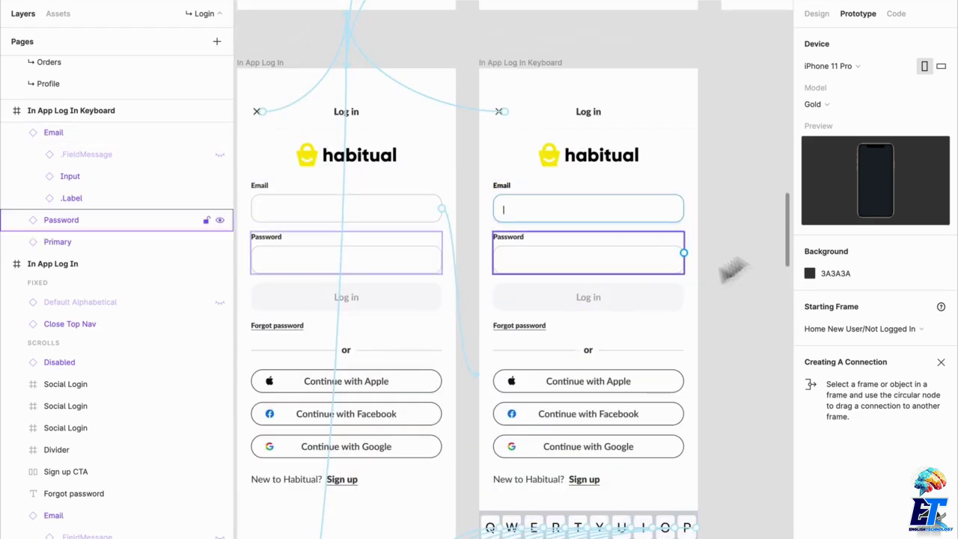
{"action": "scroll", "coordinate": [637, 221], "scroll_direction": "up", "scroll_amount": 5}
{"action": "left_click", "coordinate": [659, 204]}
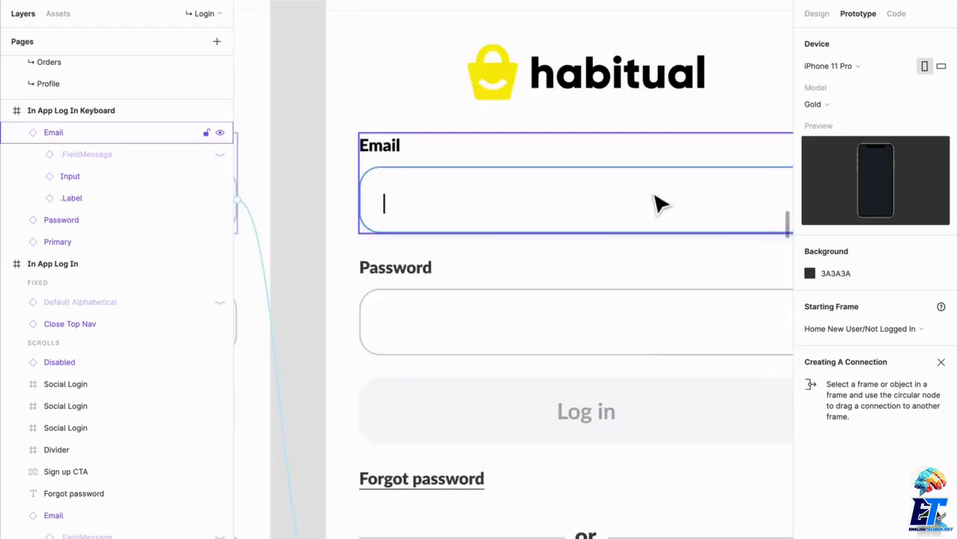
{"action": "left_click", "coordinate": [318, 193]}
{"action": "scroll", "coordinate": [319, 193], "scroll_direction": "down", "scroll_amount": 2}
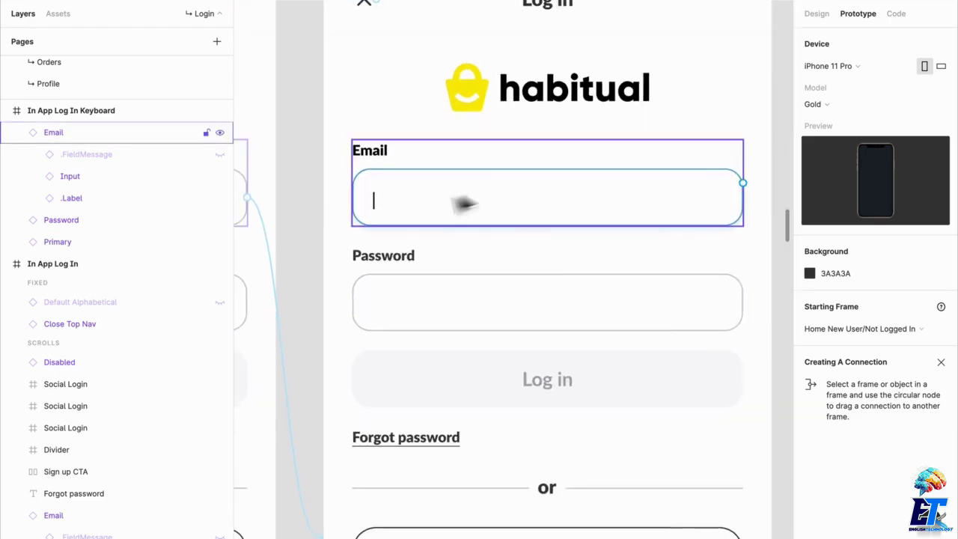
{"action": "scroll", "coordinate": [405, 252], "scroll_direction": "down", "scroll_amount": 4}
{"action": "scroll", "coordinate": [424, 236], "scroll_direction": "left", "scroll_amount": 5}
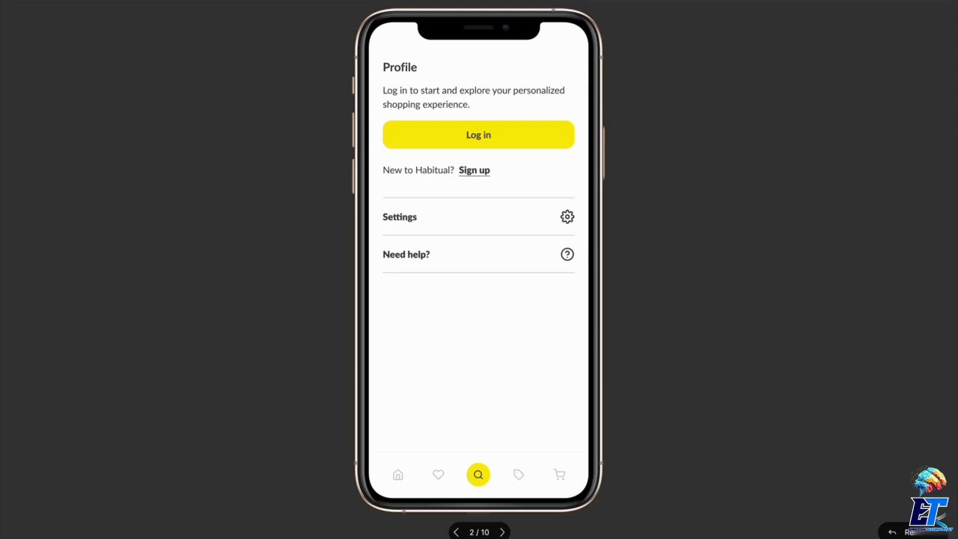
Step: Test the running prototype by opening the log-in form from Profile, closing it, reopening it and activating the Email field
{"action": "left_click", "coordinate": [507, 134]}
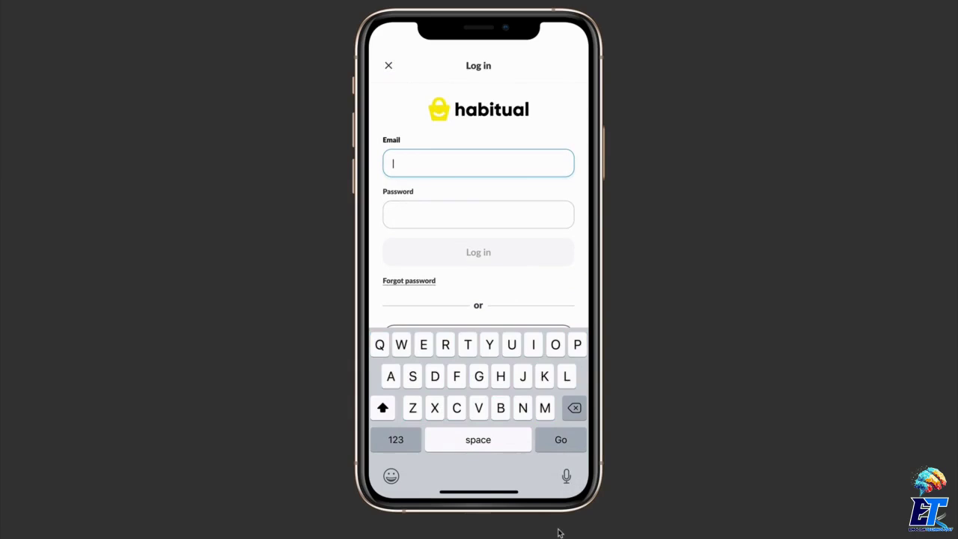
{"action": "left_click", "coordinate": [388, 65]}
{"action": "left_click", "coordinate": [477, 142]}
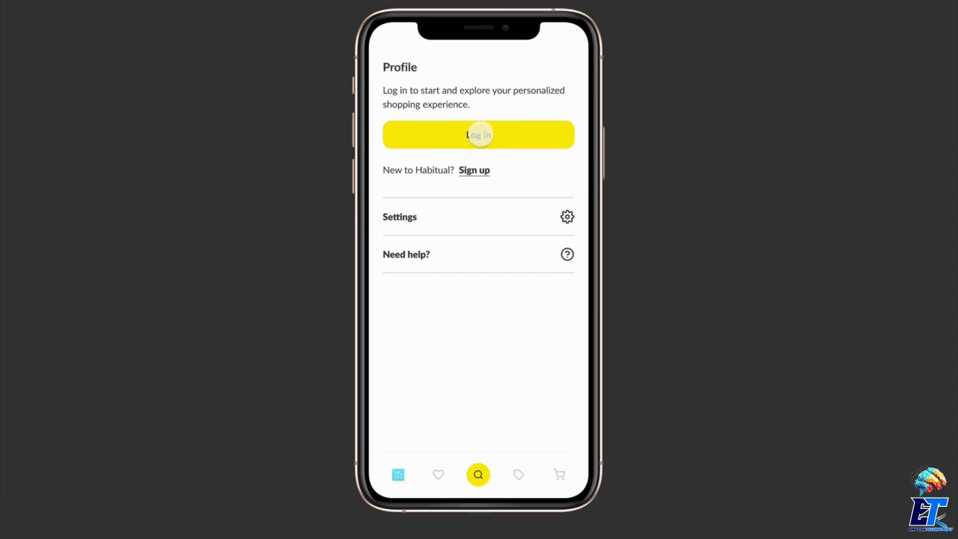
{"action": "left_click", "coordinate": [439, 168]}
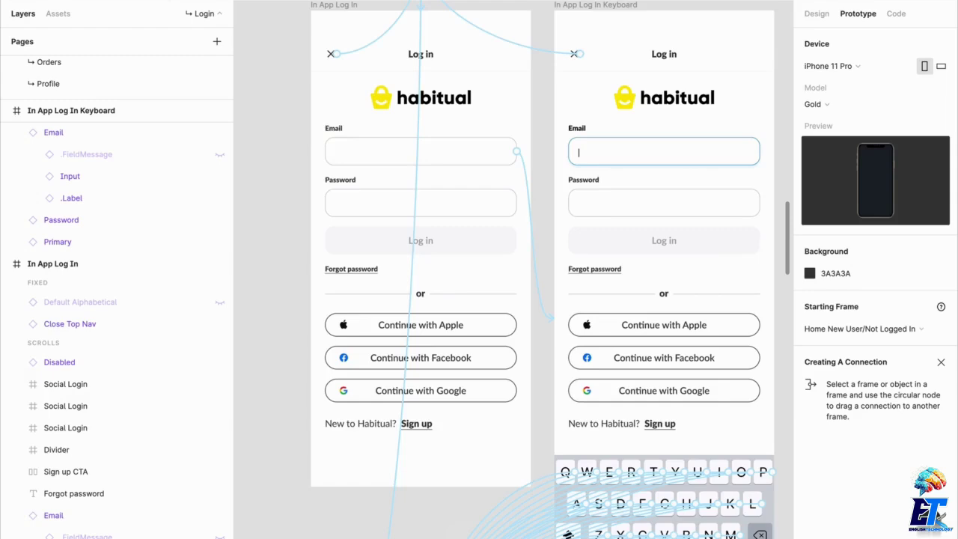
Step: In the design file, inspect the B key's On Tap interaction from In App Log In Keyboard to FILLED (DEFAULT)
{"action": "left_click_drag", "start_coordinate": [651, 295], "coordinate": [546, 122]}
{"action": "left_click", "coordinate": [645, 336]}
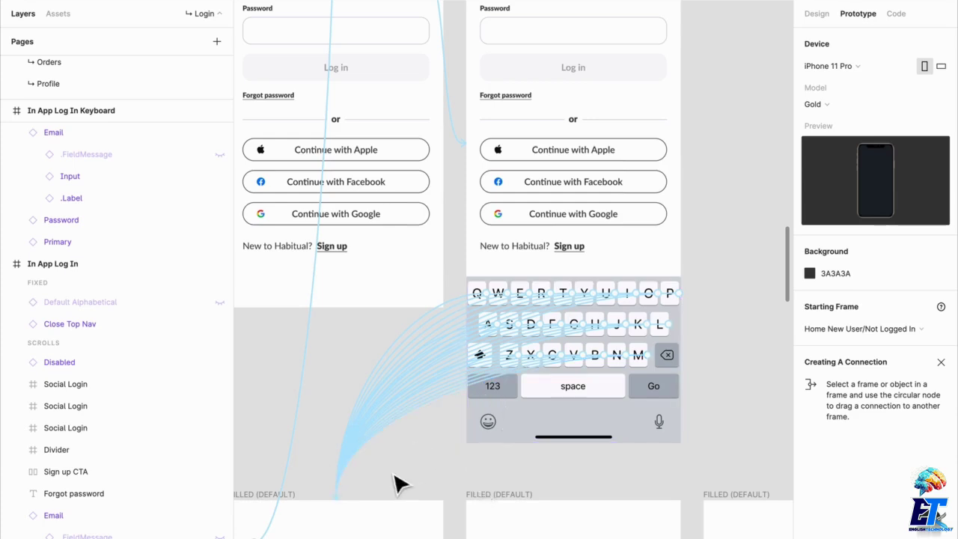
{"action": "left_click", "coordinate": [462, 397]}
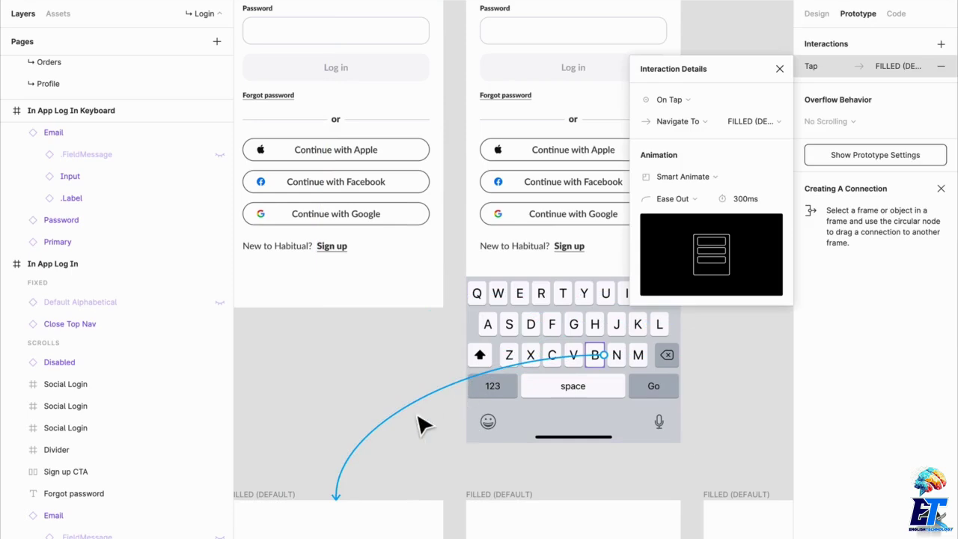
Step: Examine the first FILLED (DEFAULT) frame and its place in the login flow, including the filled fields and Get started button
{"action": "scroll", "coordinate": [422, 425], "scroll_direction": "down", "scroll_amount": 10}
{"action": "scroll", "coordinate": [422, 425], "scroll_direction": "left", "scroll_amount": 4}
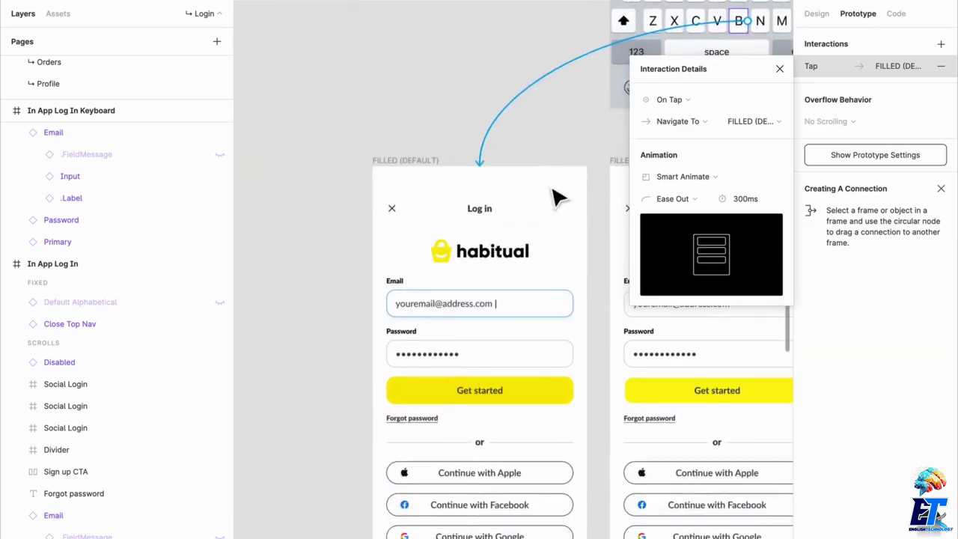
{"action": "scroll", "coordinate": [558, 197], "scroll_direction": "down", "scroll_amount": 3}
{"action": "scroll", "coordinate": [558, 197], "scroll_direction": "left", "scroll_amount": 1}
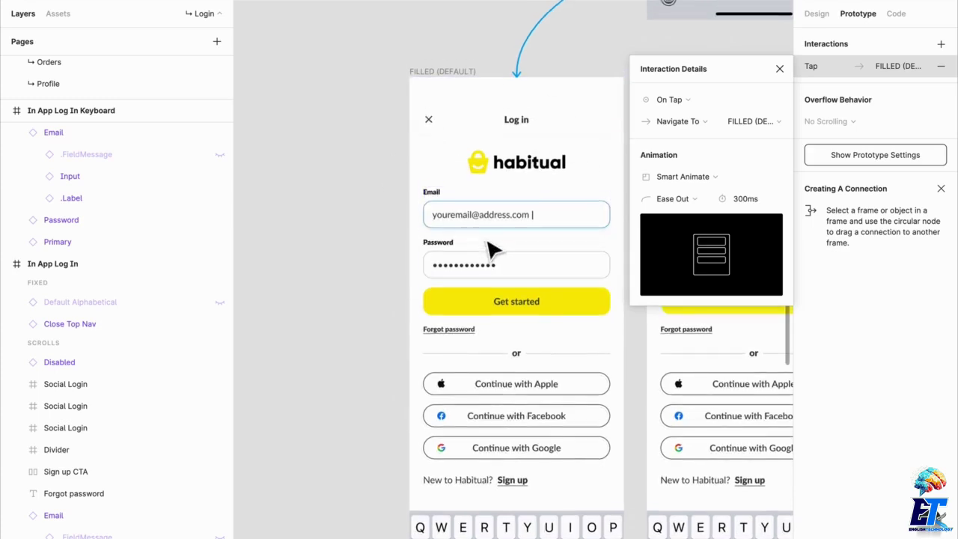
{"action": "scroll", "coordinate": [494, 246], "scroll_direction": "down", "scroll_amount": 5}
{"action": "scroll", "coordinate": [434, 377], "scroll_direction": "up", "scroll_amount": 3}
{"action": "scroll", "coordinate": [434, 376], "scroll_direction": "right", "scroll_amount": 1}
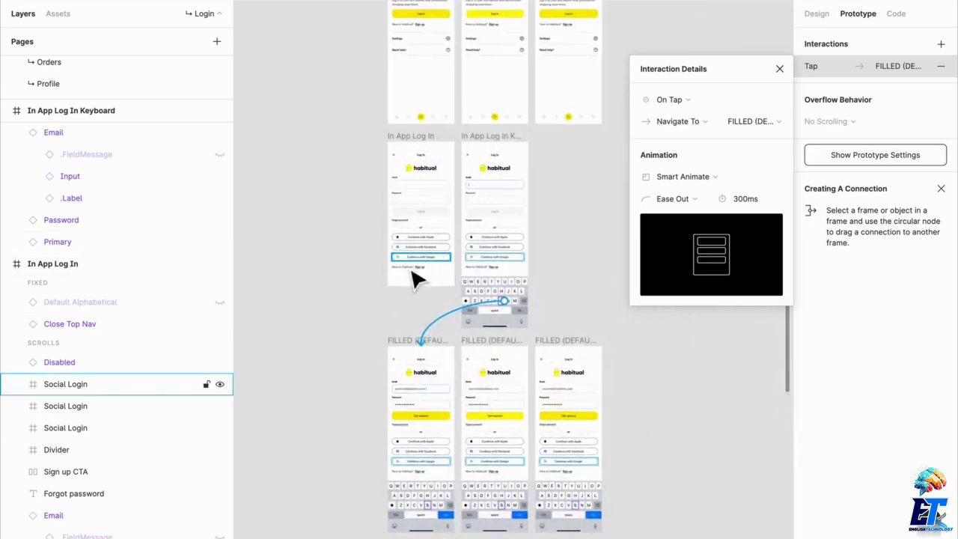
{"action": "scroll", "coordinate": [428, 422], "scroll_direction": "up", "scroll_amount": 5}
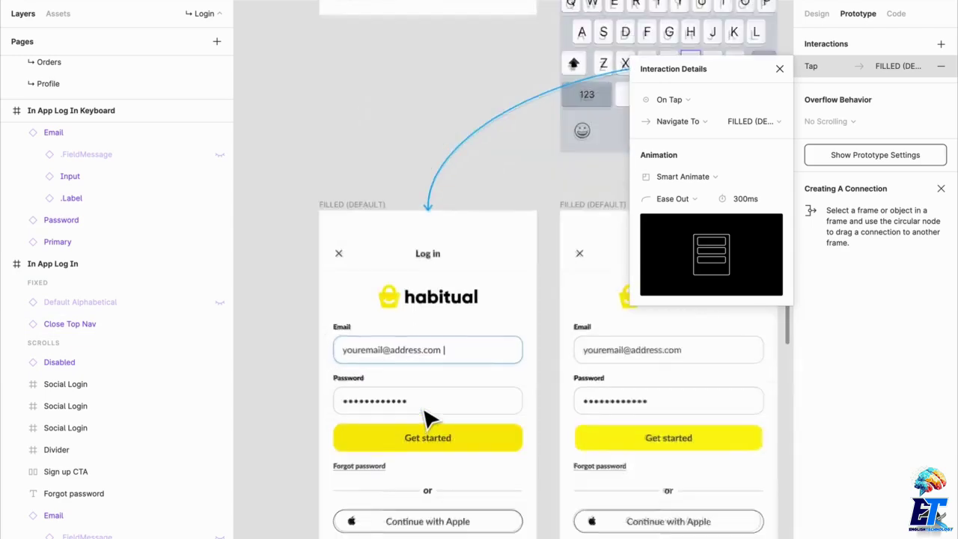
Step: Compare the first FILLED (DEFAULT) frame with the empty In App Log In frame, including their fields, buttons and keyboard area
{"action": "scroll", "coordinate": [427, 422], "scroll_direction": "down", "scroll_amount": 1}
{"action": "scroll", "coordinate": [442, 374], "scroll_direction": "down", "scroll_amount": 3}
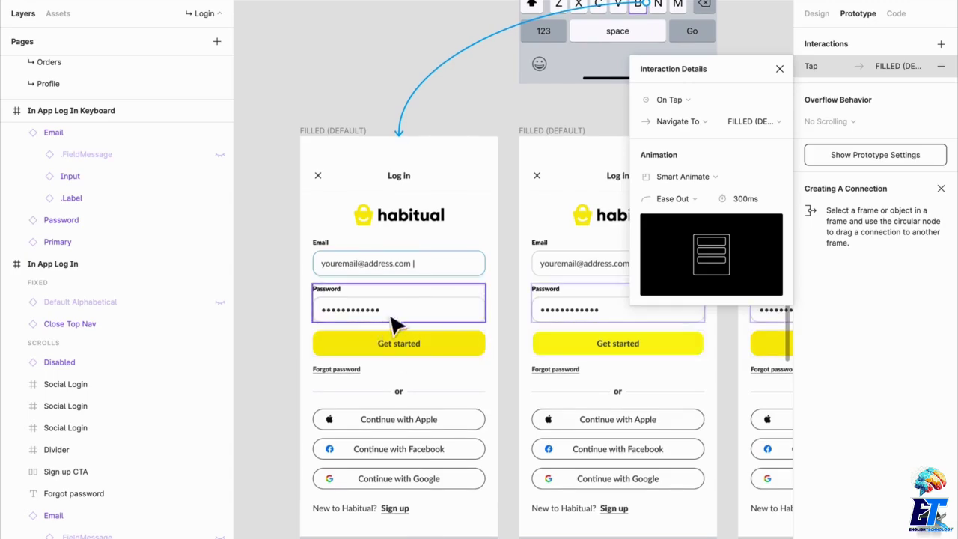
{"action": "scroll", "coordinate": [482, 364], "scroll_direction": "down", "scroll_amount": 4}
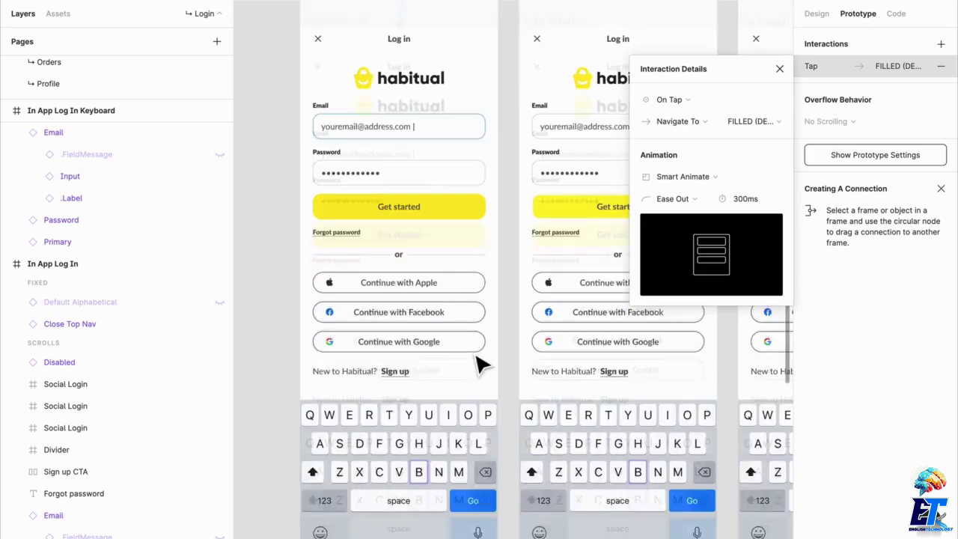
{"action": "scroll", "coordinate": [442, 453], "scroll_direction": "up", "scroll_amount": 8}
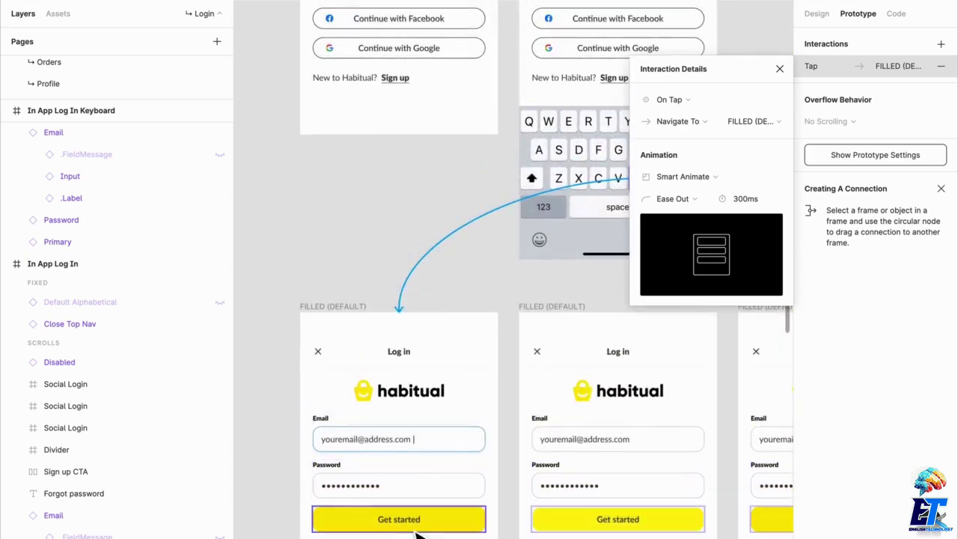
{"action": "scroll", "coordinate": [414, 530], "scroll_direction": "up", "scroll_amount": 10}
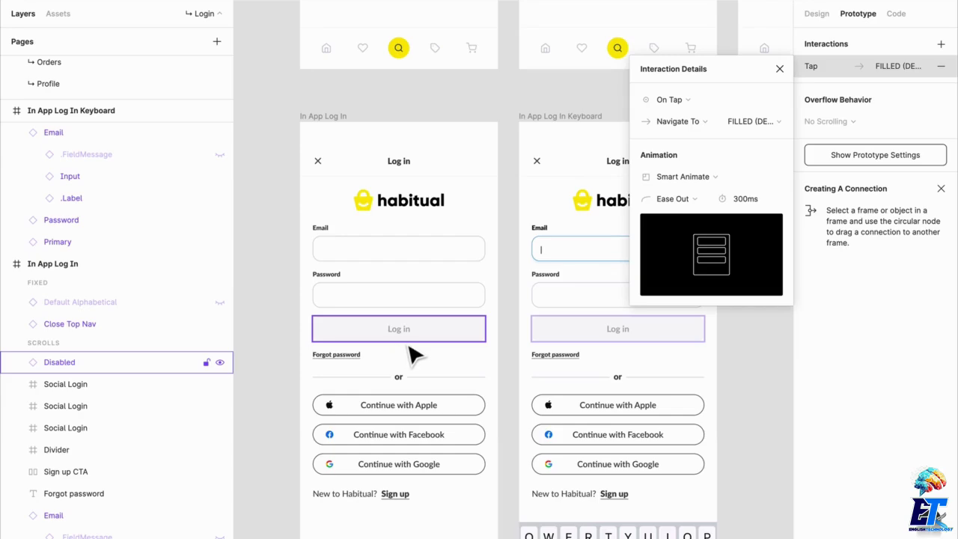
Step: Select the Get started button in the first FILLED (DEFAULT) frame and examine the frame's social logins and on-screen keyboard
{"action": "scroll", "coordinate": [416, 355], "scroll_direction": "down", "scroll_amount": 13}
{"action": "left_click", "coordinate": [417, 425]}
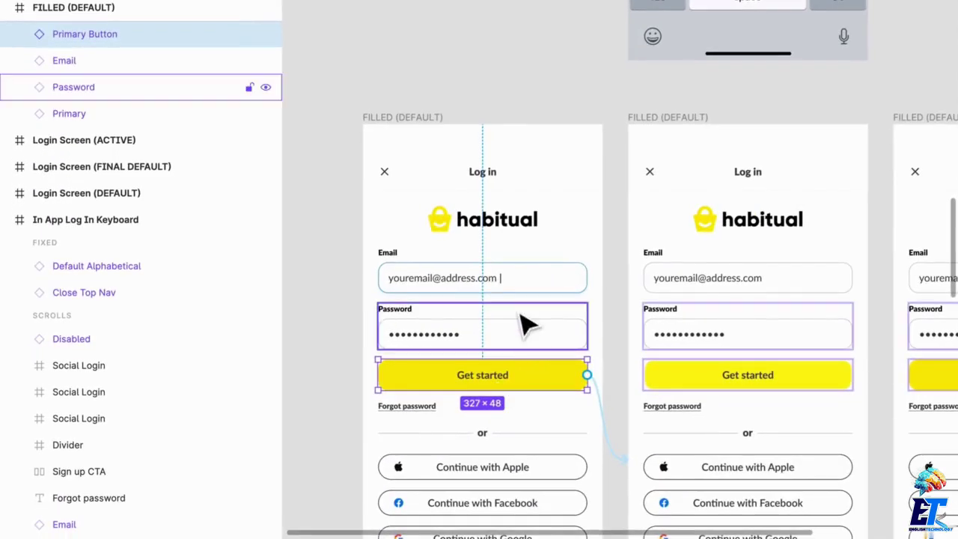
{"action": "scroll", "coordinate": [433, 375], "scroll_direction": "down", "scroll_amount": 4}
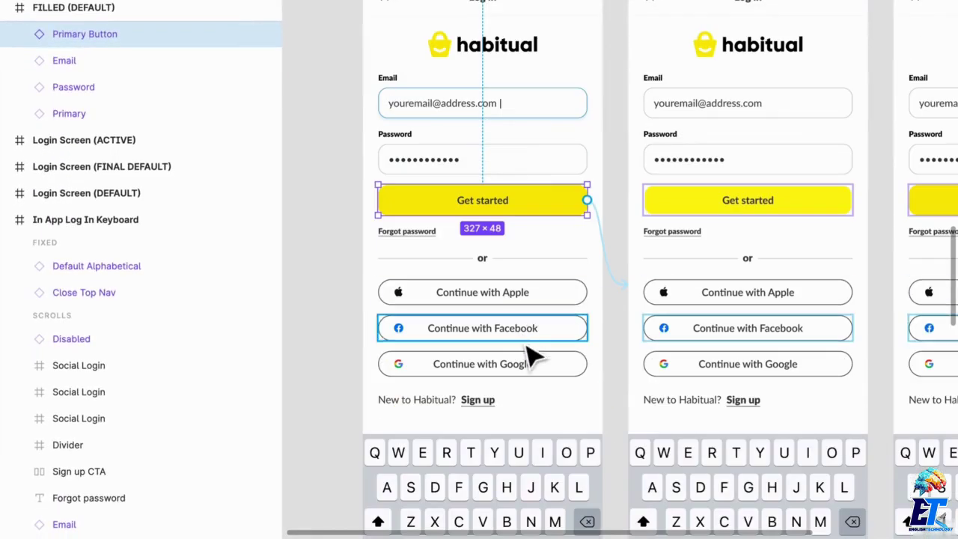
{"action": "scroll", "coordinate": [536, 453], "scroll_direction": "down", "scroll_amount": 1}
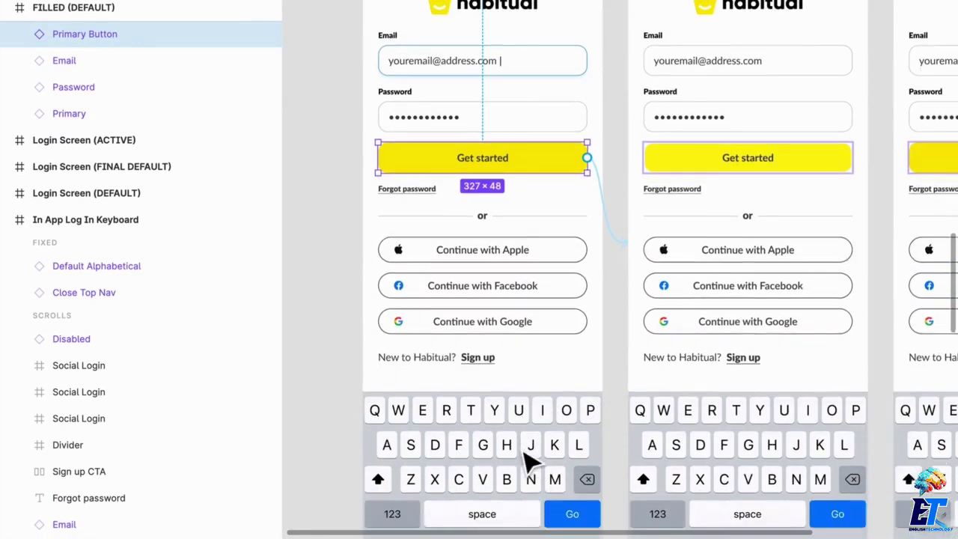
{"action": "scroll", "coordinate": [531, 461], "scroll_direction": "down", "scroll_amount": 3}
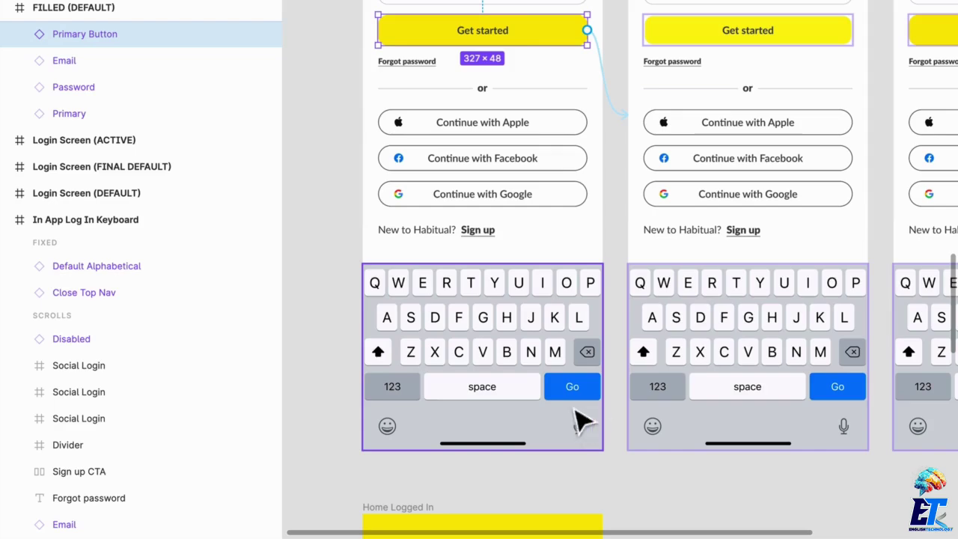
{"action": "scroll", "coordinate": [596, 419], "scroll_direction": "down", "scroll_amount": 6}
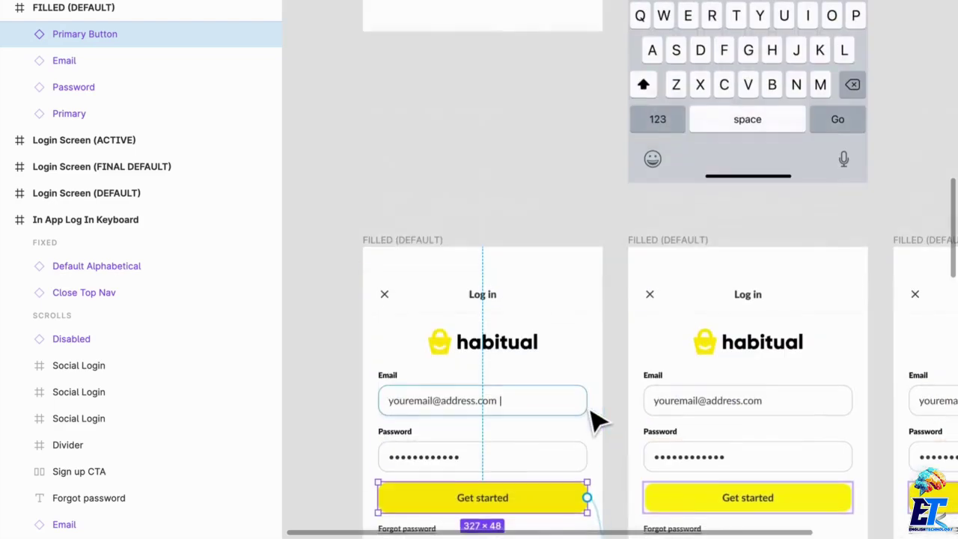
Step: Inspect the M key's On Tap interaction from In App Log In Keyboard to the first FILLED (DEFAULT) frame
{"action": "left_click", "coordinate": [567, 178]}
{"action": "left_click", "coordinate": [586, 165]}
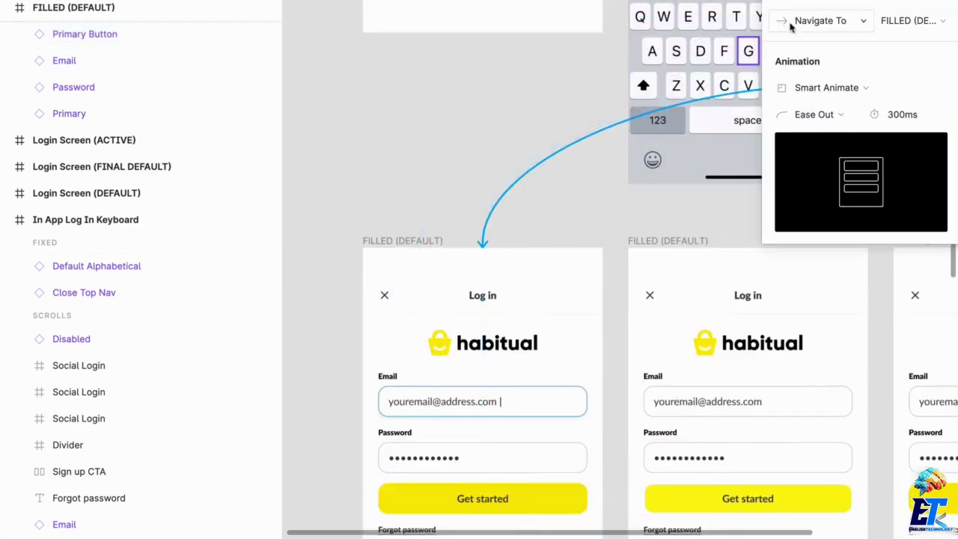
{"action": "scroll", "coordinate": [577, 214], "scroll_direction": "down", "scroll_amount": 3}
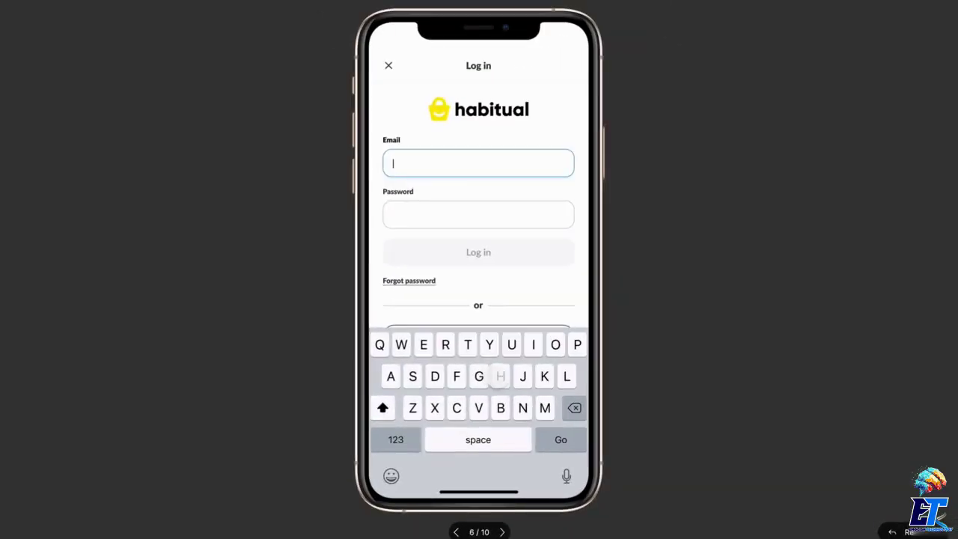
Step: Test the running prototype's H key, Get started button and log-in form close control
{"action": "left_click", "coordinate": [500, 377]}
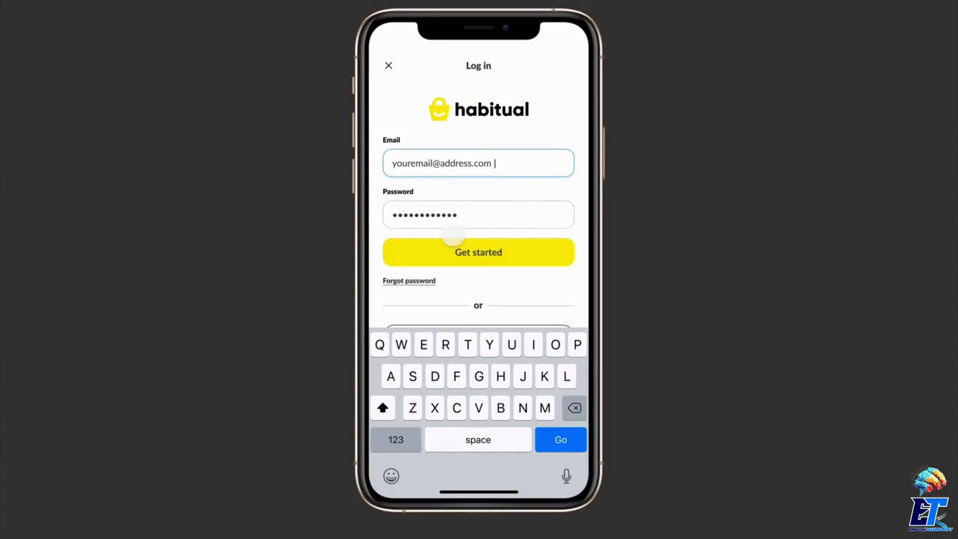
{"action": "left_click", "coordinate": [445, 259]}
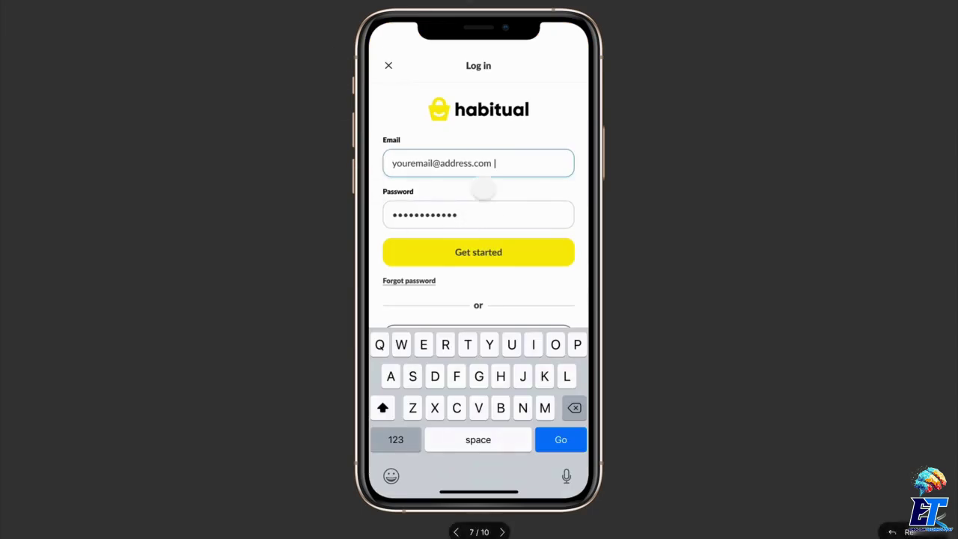
{"action": "left_click", "coordinate": [388, 65]}
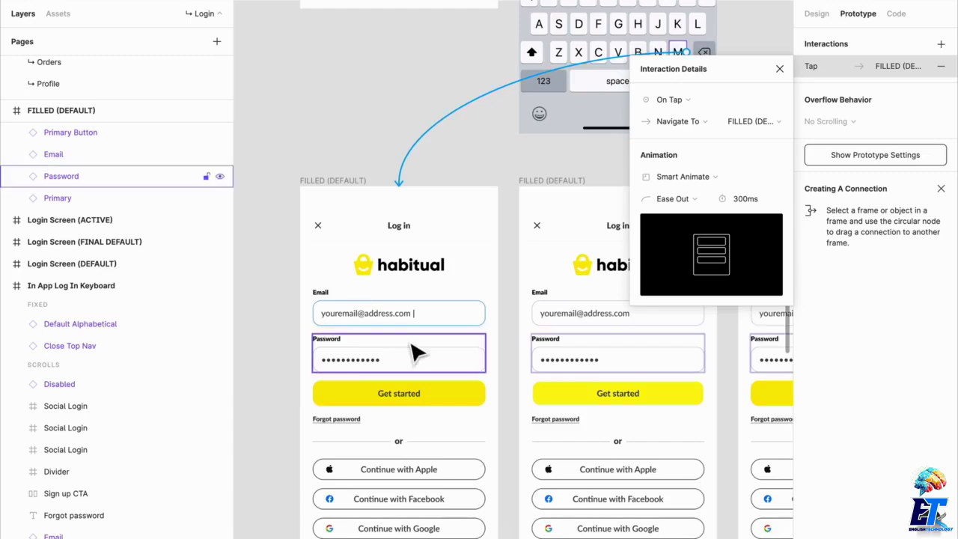
Step: In the design file, compare the three FILLED (DEFAULT) frames and their Email field states
{"action": "scroll", "coordinate": [417, 352], "scroll_direction": "down", "scroll_amount": 5}
{"action": "scroll", "coordinate": [545, 348], "scroll_direction": "right", "scroll_amount": 3}
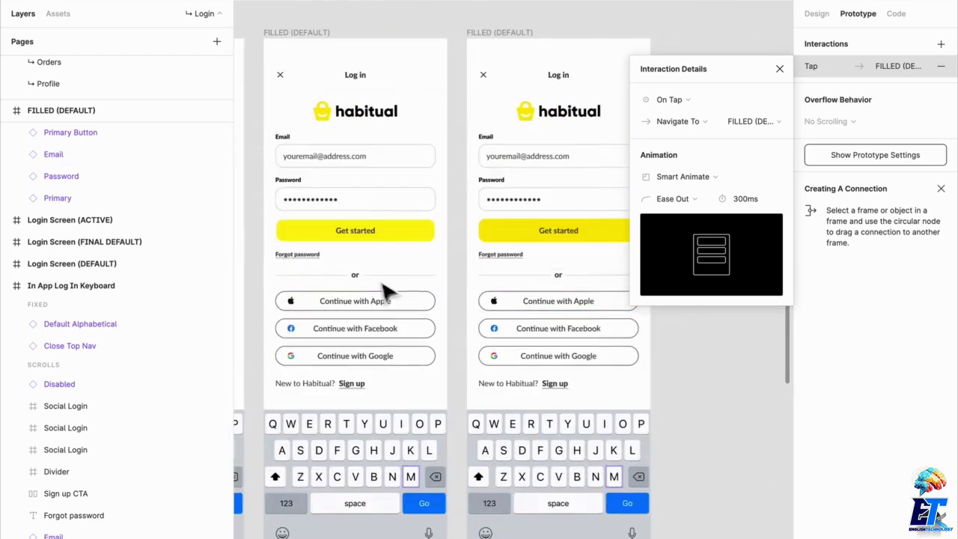
{"action": "scroll", "coordinate": [387, 291], "scroll_direction": "right", "scroll_amount": 2}
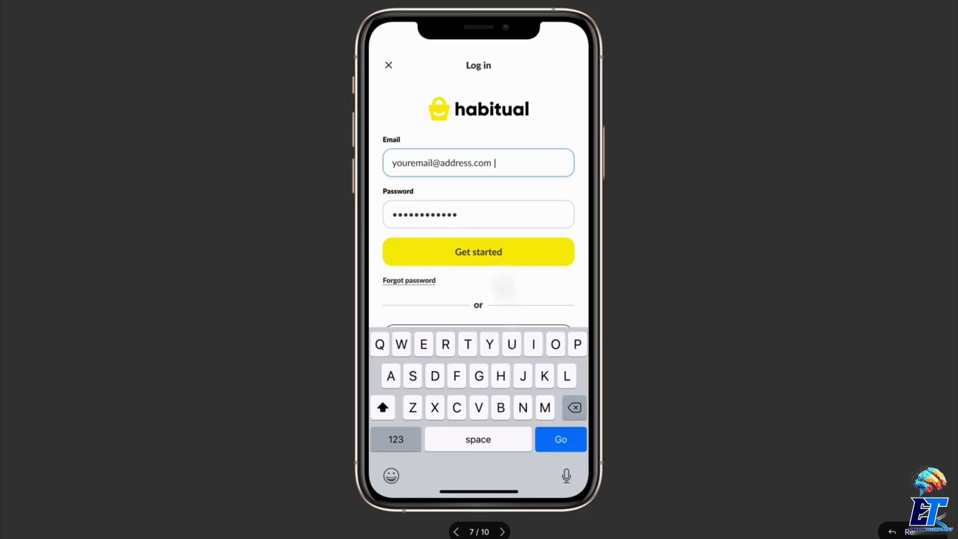
Step: Test Get started in the running prototype, and return to the design file to close the open interaction details
{"action": "left_click", "coordinate": [515, 250]}
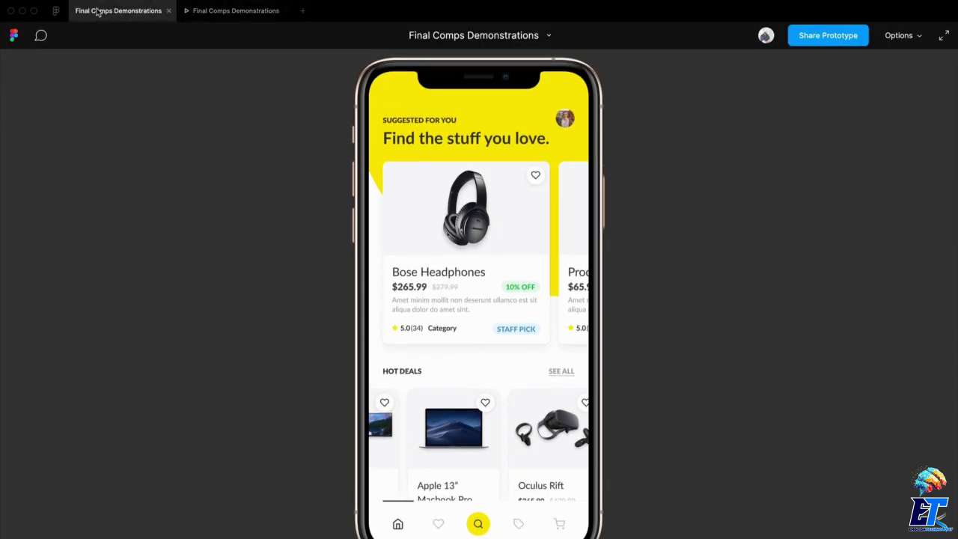
{"action": "left_click", "coordinate": [97, 11]}
{"action": "scroll", "coordinate": [490, 262], "scroll_direction": "up", "scroll_amount": 3}
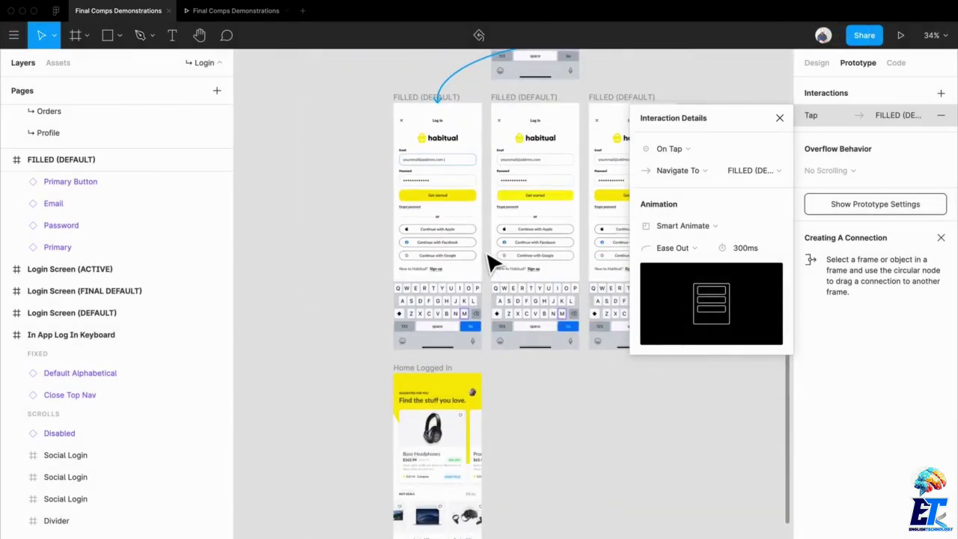
{"action": "left_click", "coordinate": [779, 119]}
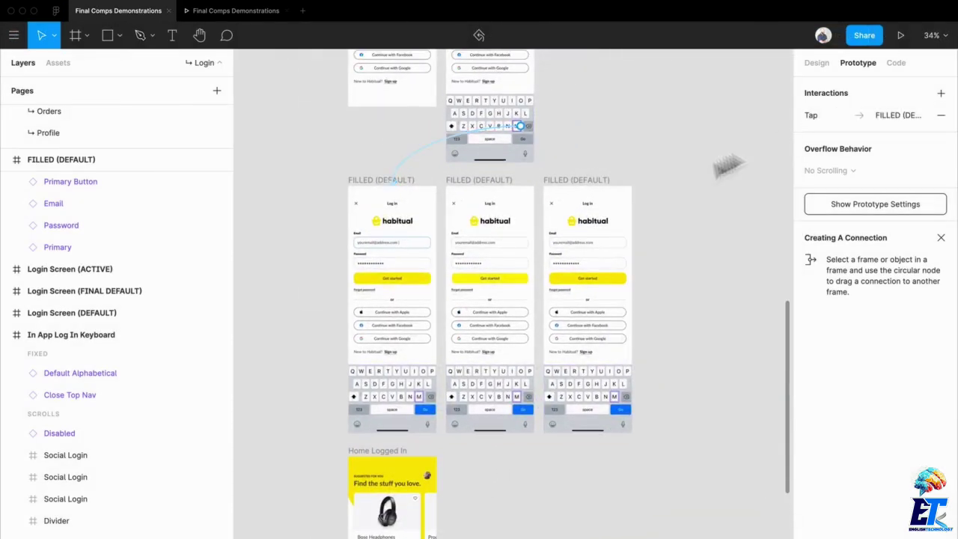
Step: Inspect the second FILLED (DEFAULT) frame's Email and Password fields, and clear the selection to show all login-flow connections
{"action": "scroll", "coordinate": [508, 277], "scroll_direction": "up", "scroll_amount": 3}
{"action": "left_click", "coordinate": [487, 234]}
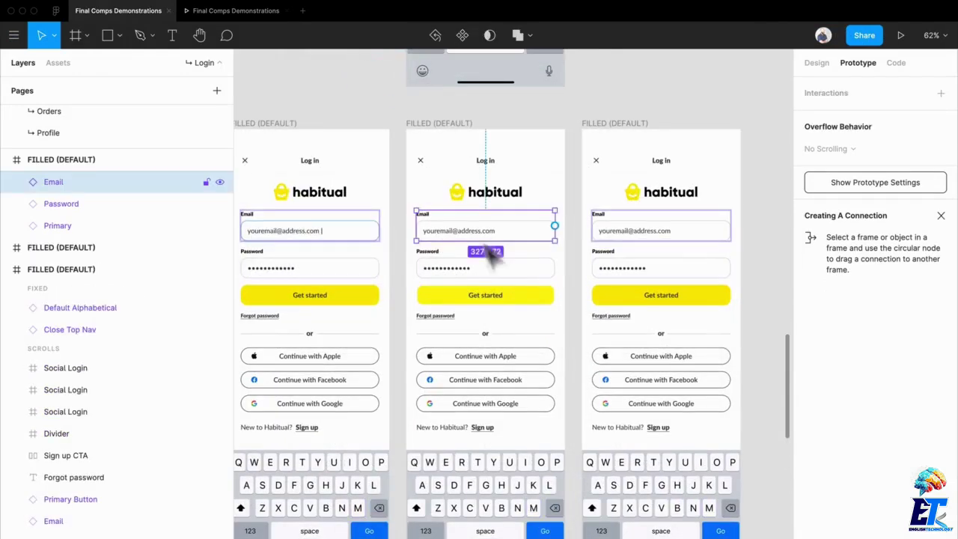
{"action": "left_click", "coordinate": [505, 275]}
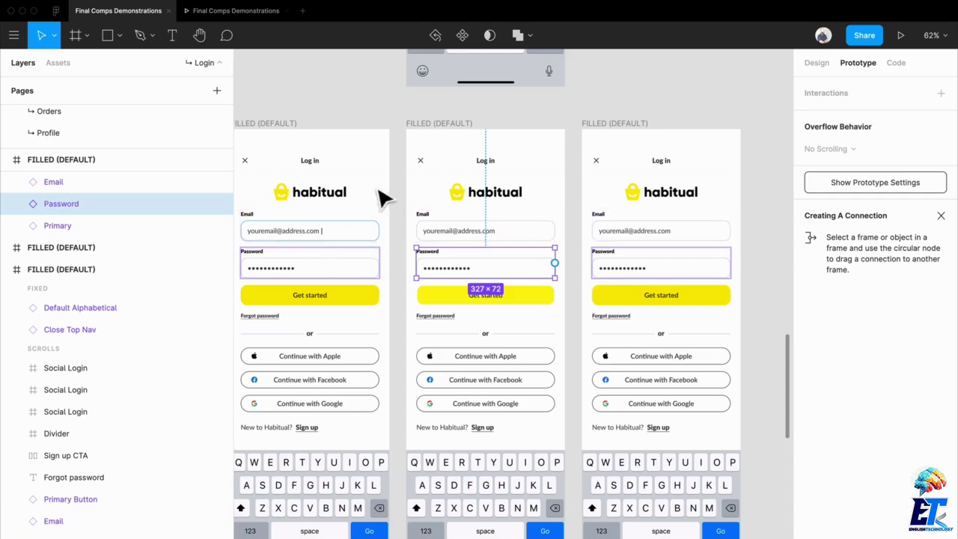
{"action": "left_click", "coordinate": [414, 171]}
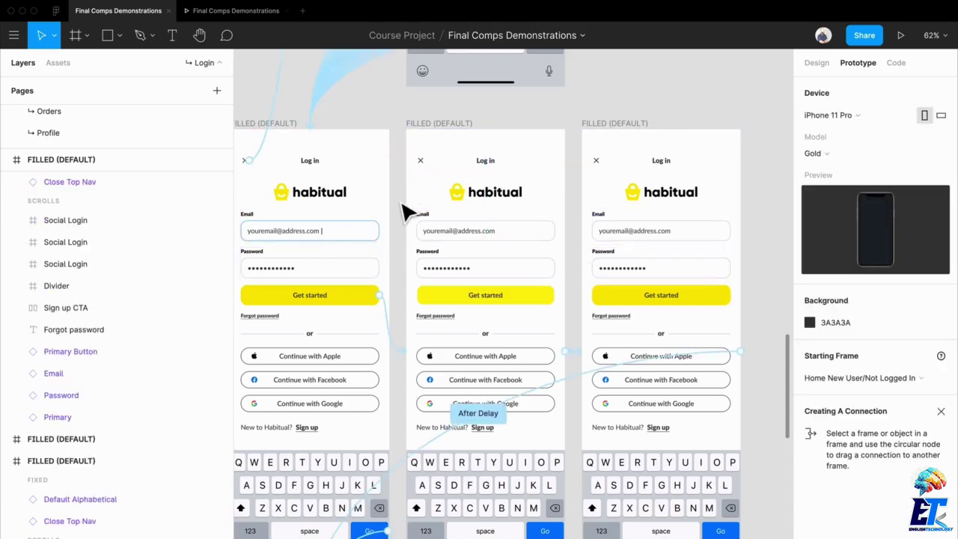